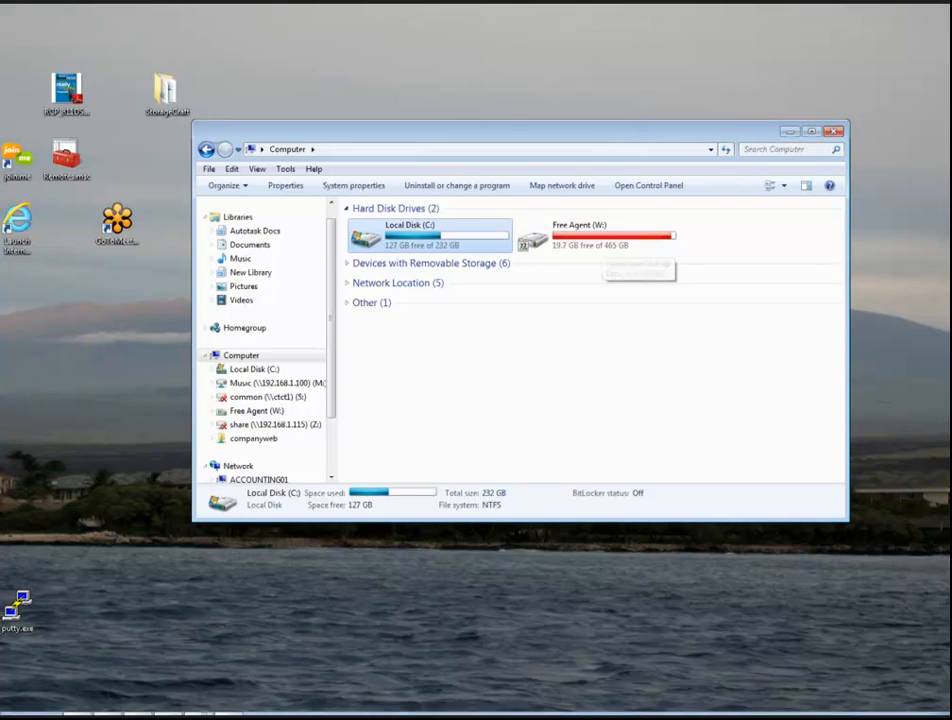
Switch to the CRU Server remote desktop session to view the PC's backup images, and return to the local desktop
mouse_move(228, 706)
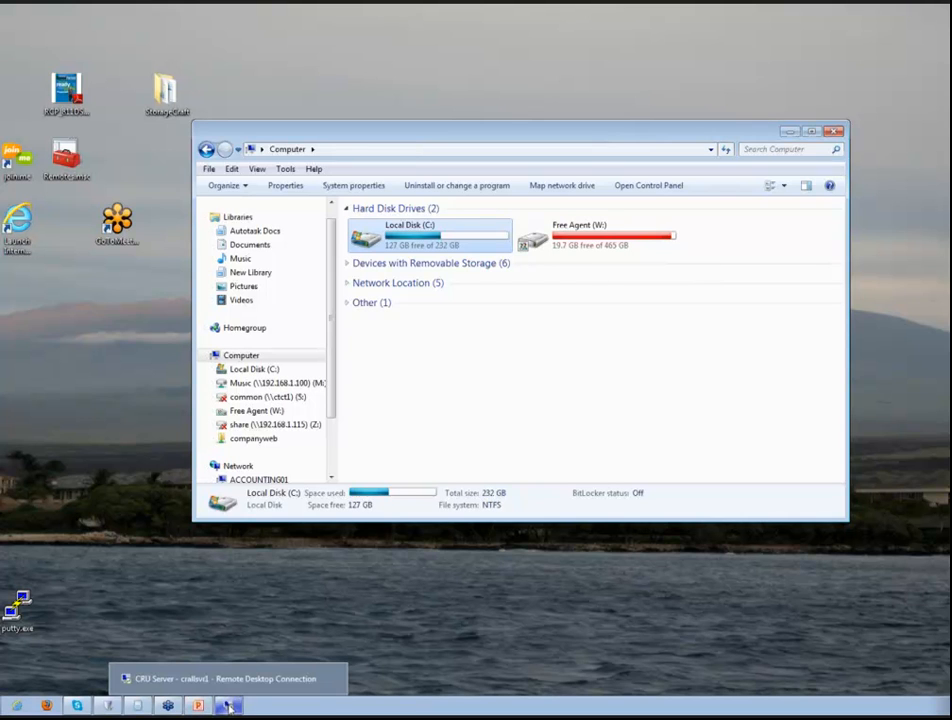
click(228, 706)
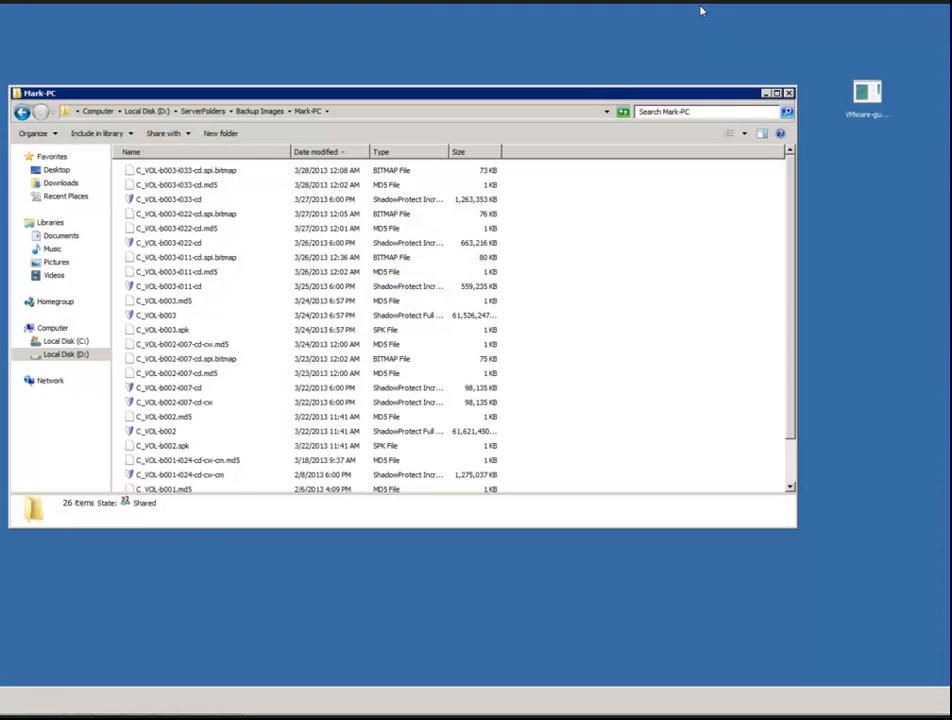
click(703, 11)
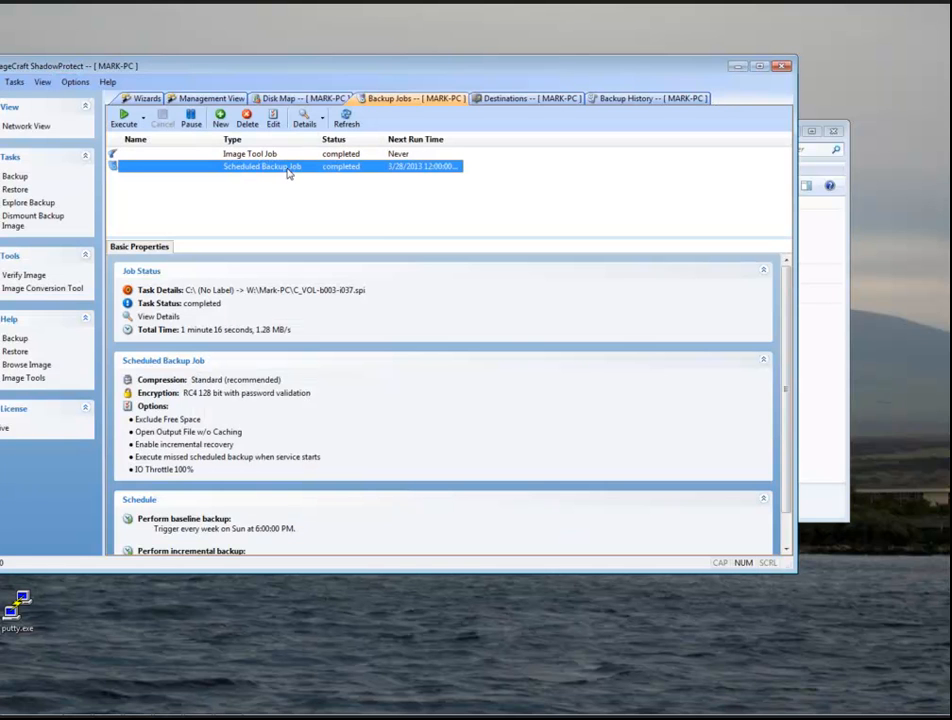
Create a new desktop folder named with the person's first name followed by "important files"
right_click(650, 31)
mouse_move(686, 159)
click(871, 174)
text(Jasons impor)
key(BackSpace)
key(BackSpace)
key(BackSpace)
key(BackSpace)
key(BackSpace)
key(BackSpace)
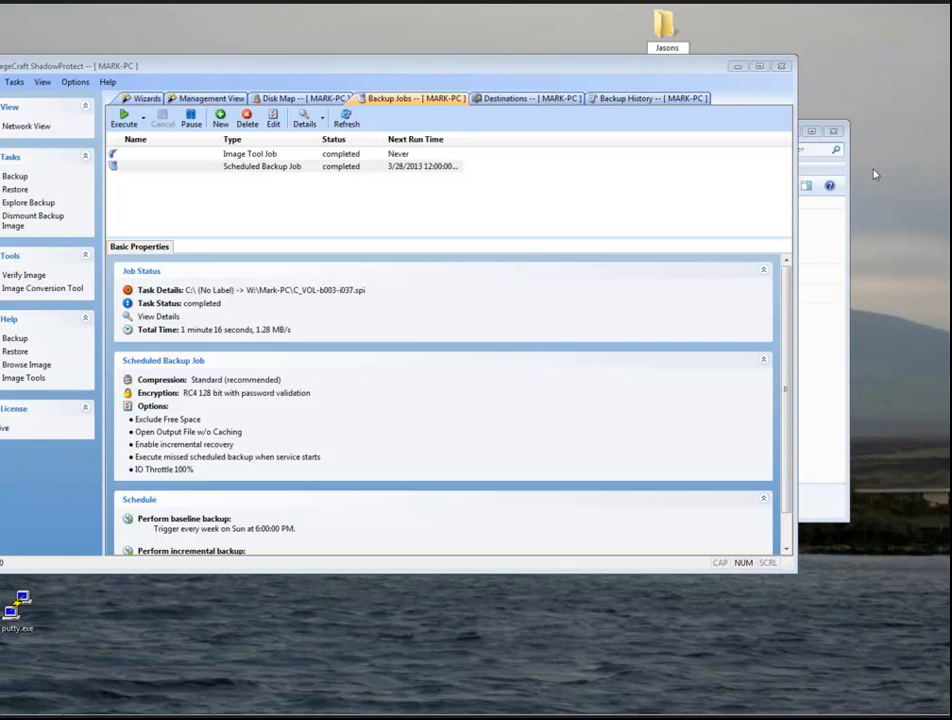
click(666, 32)
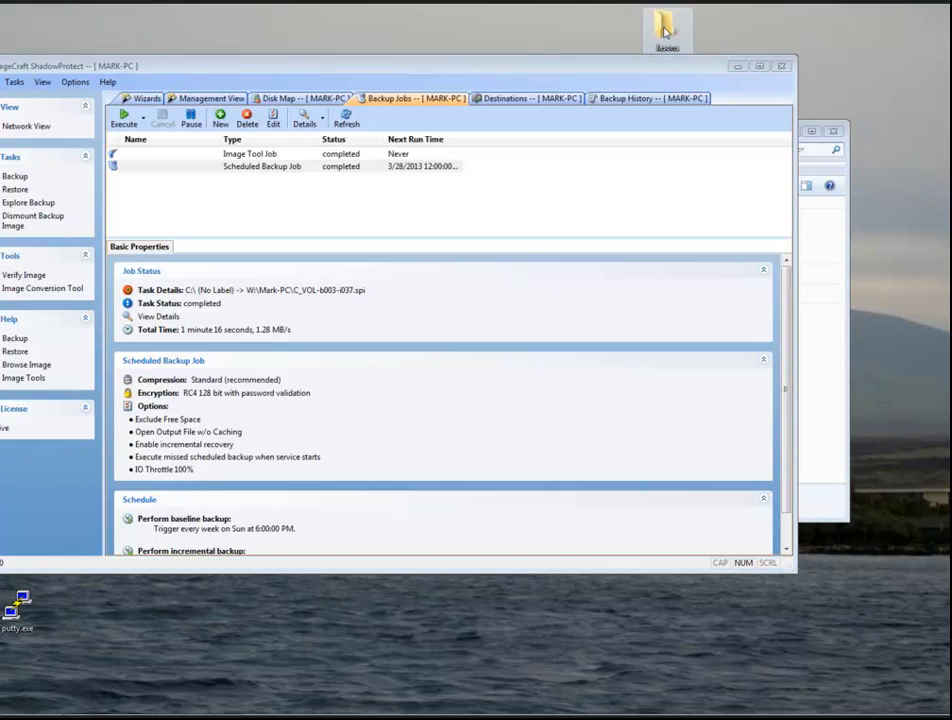
Open the important files folder and create a text document named "critical report.txt" in it
double_click(666, 32)
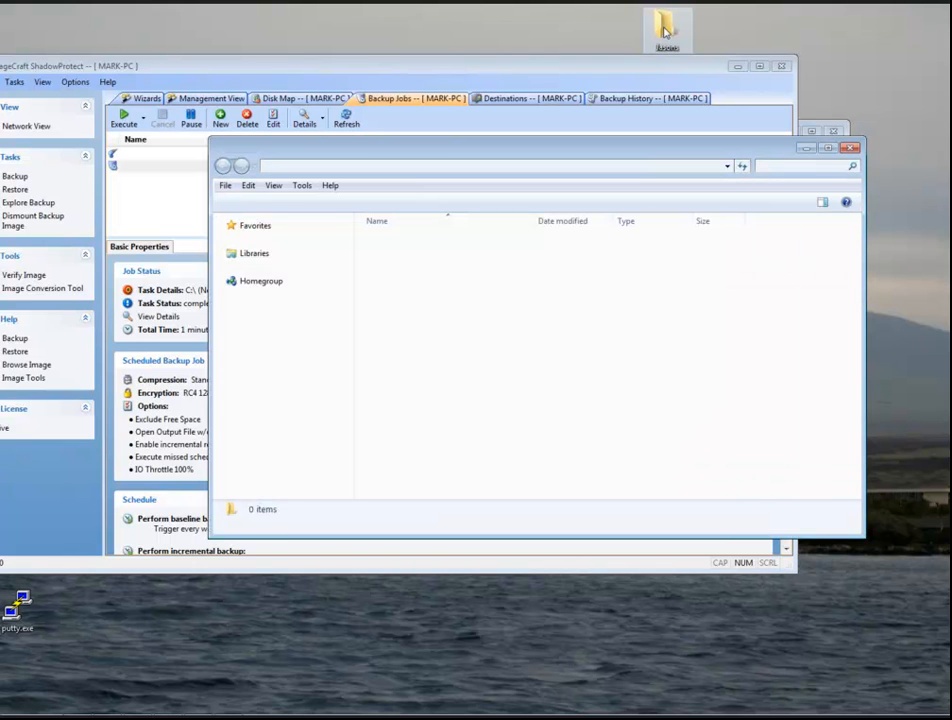
right_click(462, 295)
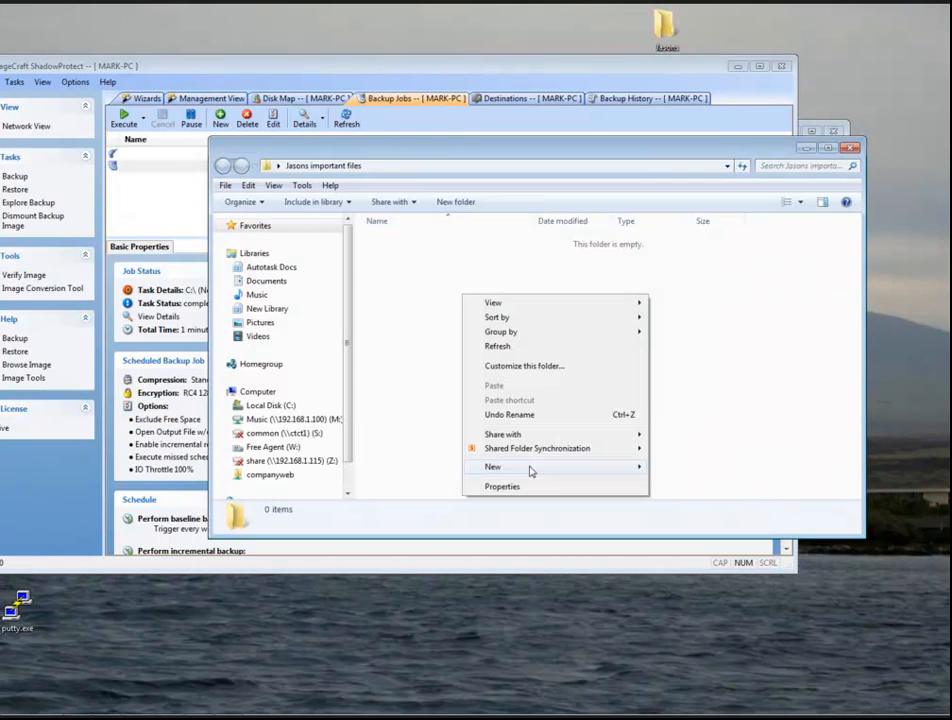
mouse_move(531, 467)
click(691, 396)
text(critical report)
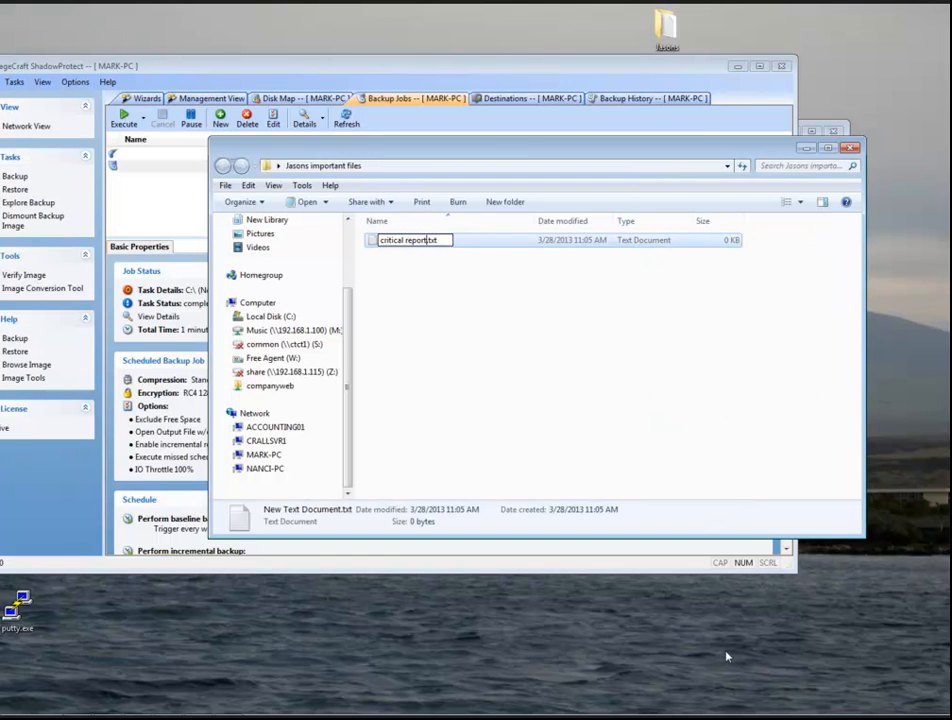
click(574, 344)
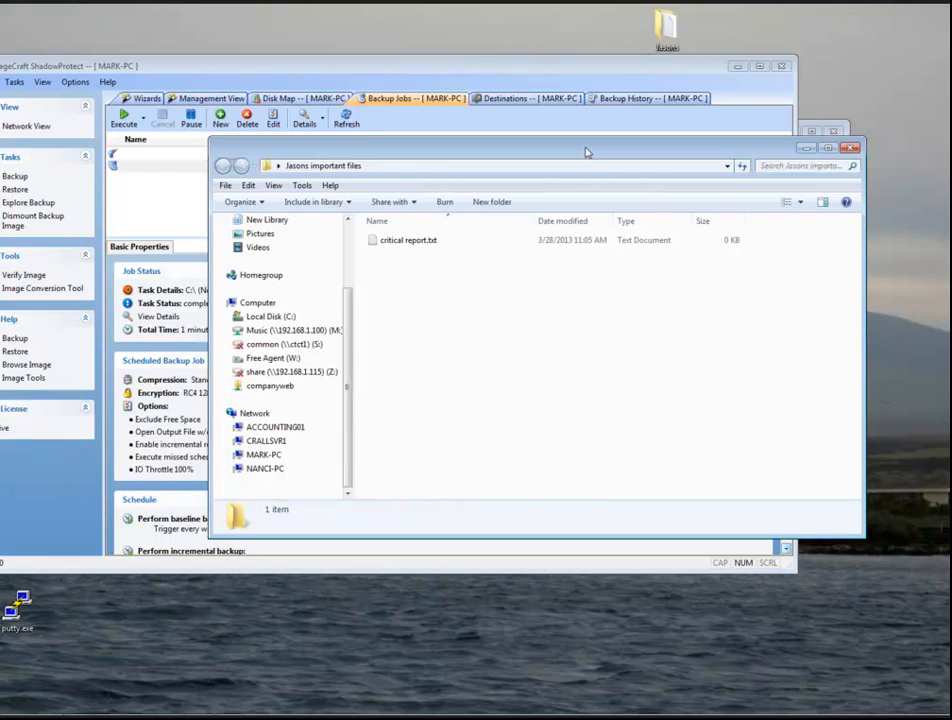
Move the folder window clear of the job list and execute the Scheduled Backup Job manually
drag(585, 152, 508, 213)
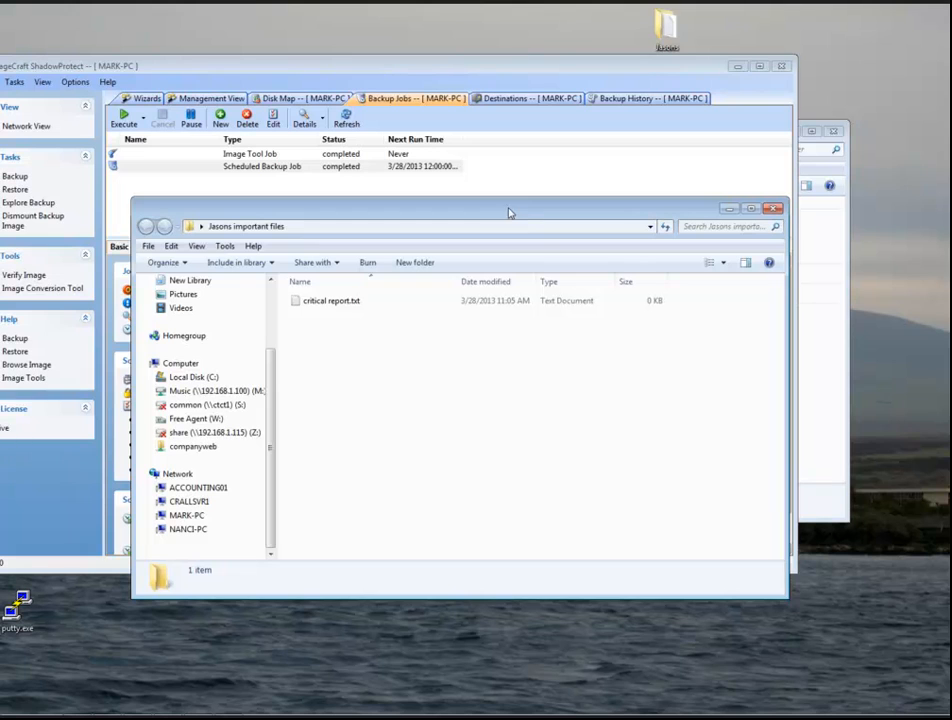
click(241, 168)
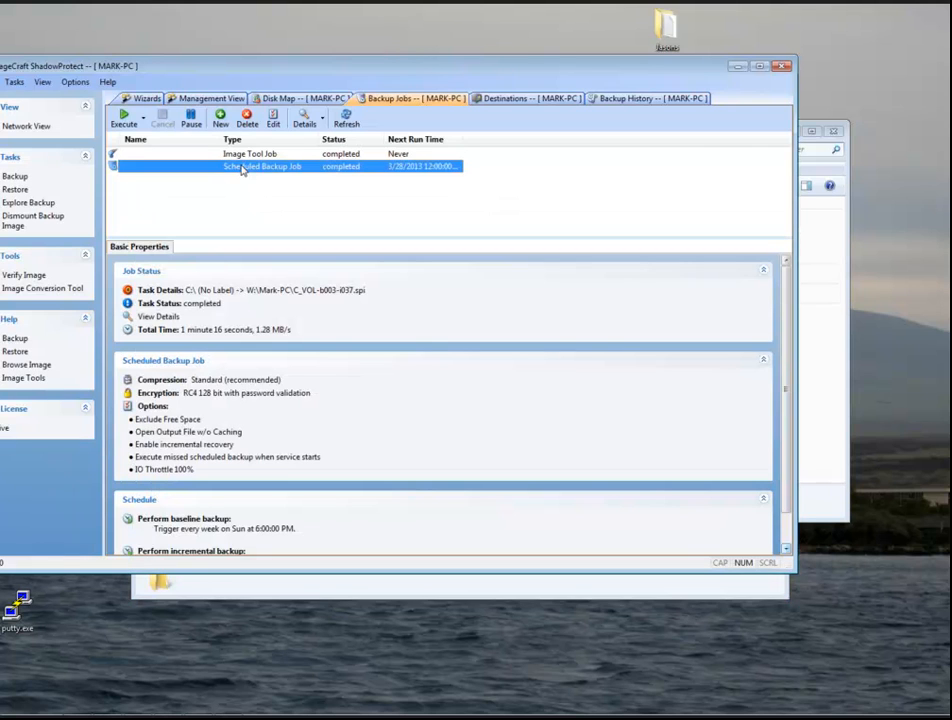
key(Tab)
right_click(242, 168)
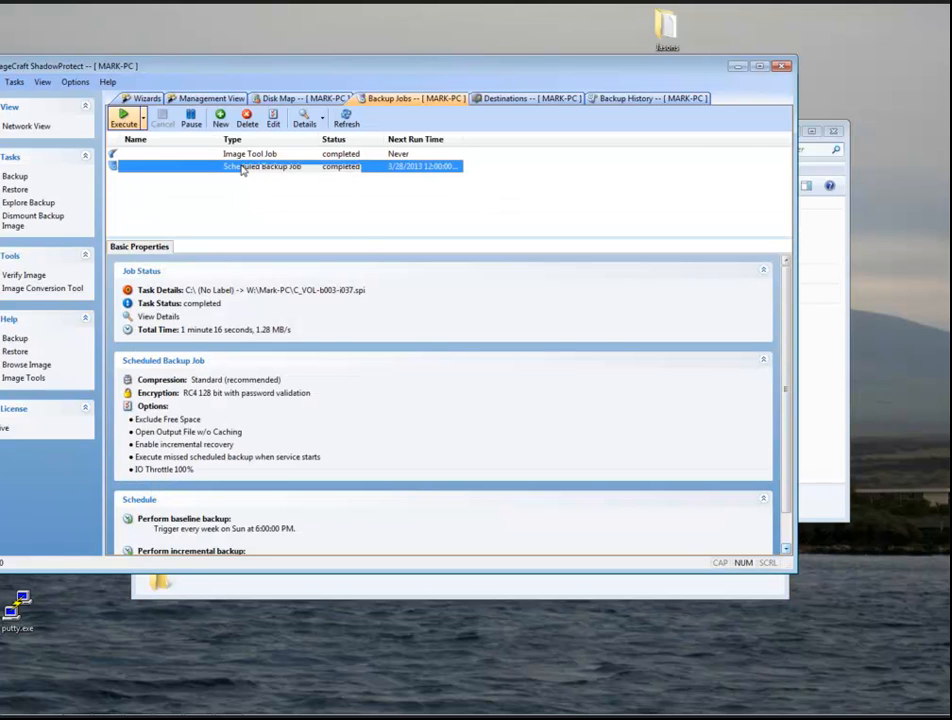
click(292, 189)
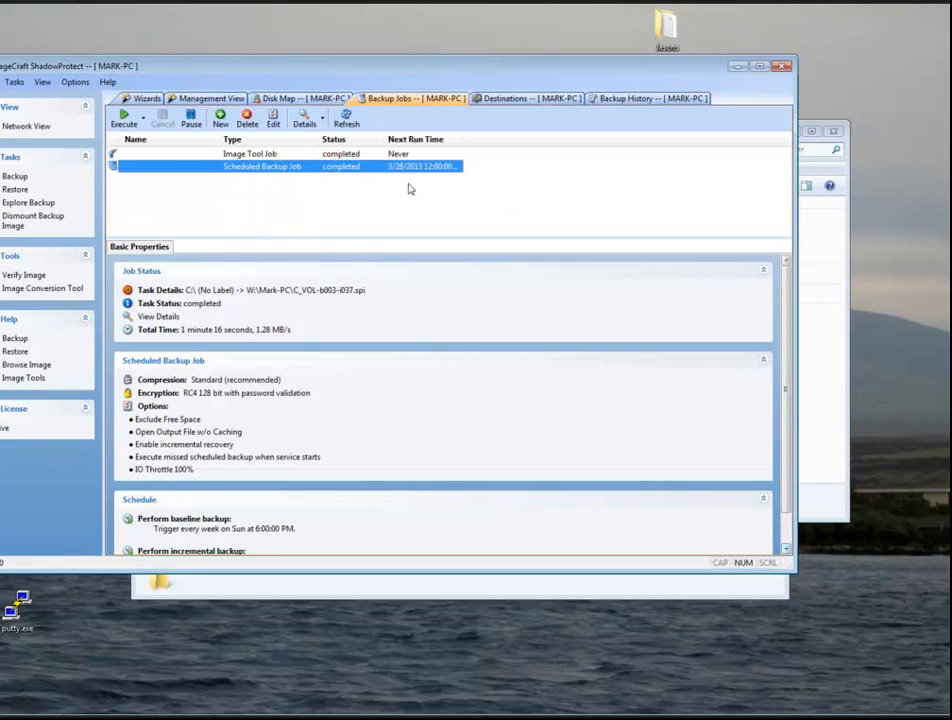
Move the important files folder on the desktop to a spot clear of the open windows
click(822, 229)
click(822, 229)
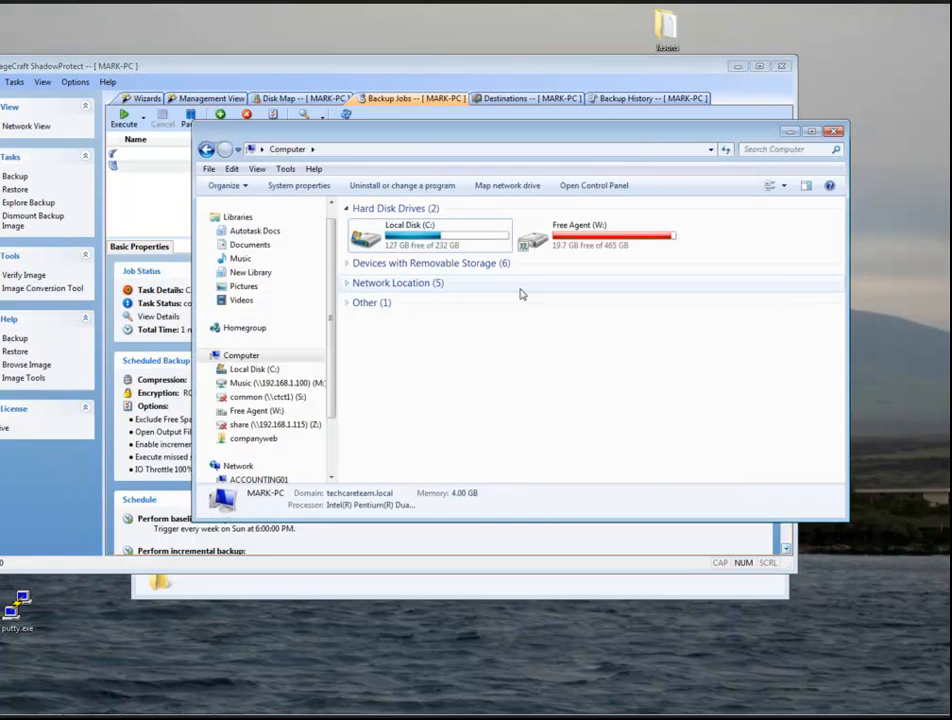
click(670, 32)
drag(670, 32, 916, 95)
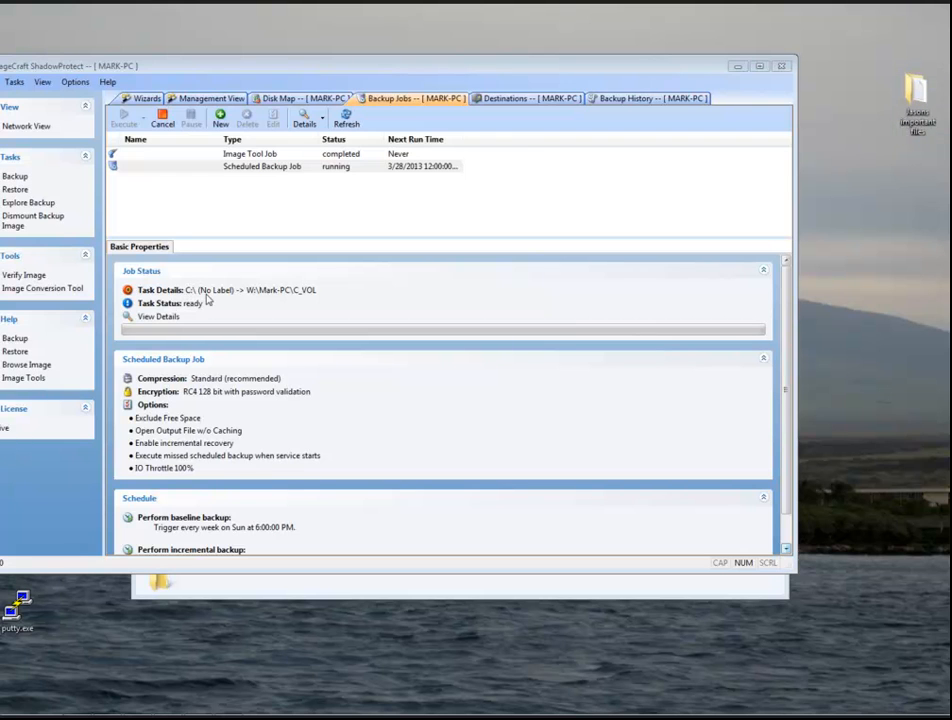
Open the PC's backup image folder on the Free Agent (W:) drive and reposition its window
click(270, 594)
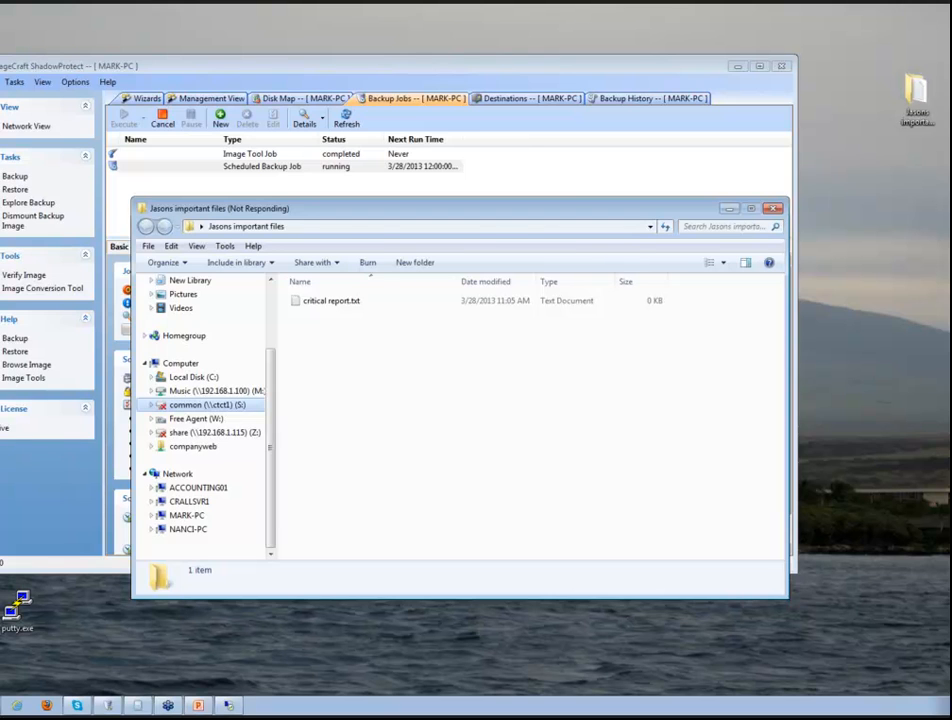
key(super+e)
click(630, 240)
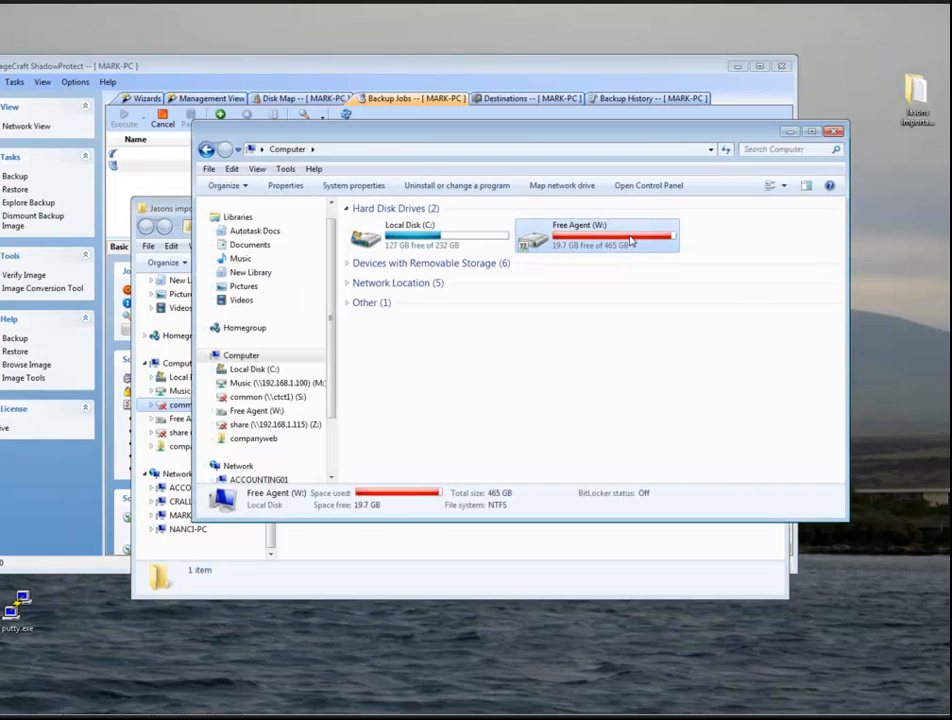
double_click(630, 240)
double_click(377, 273)
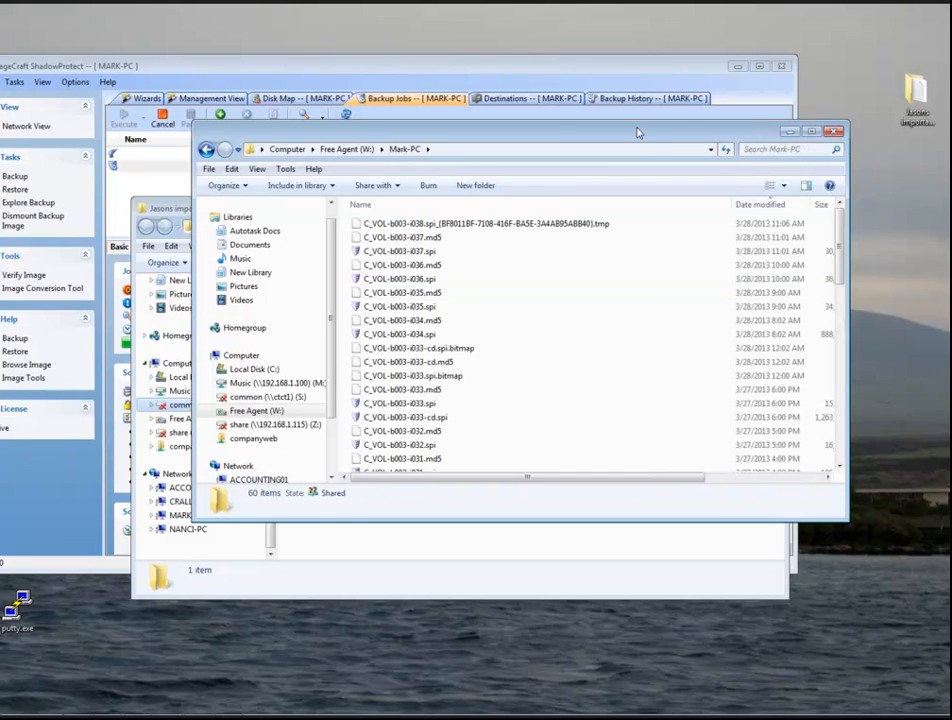
drag(638, 132, 615, 139)
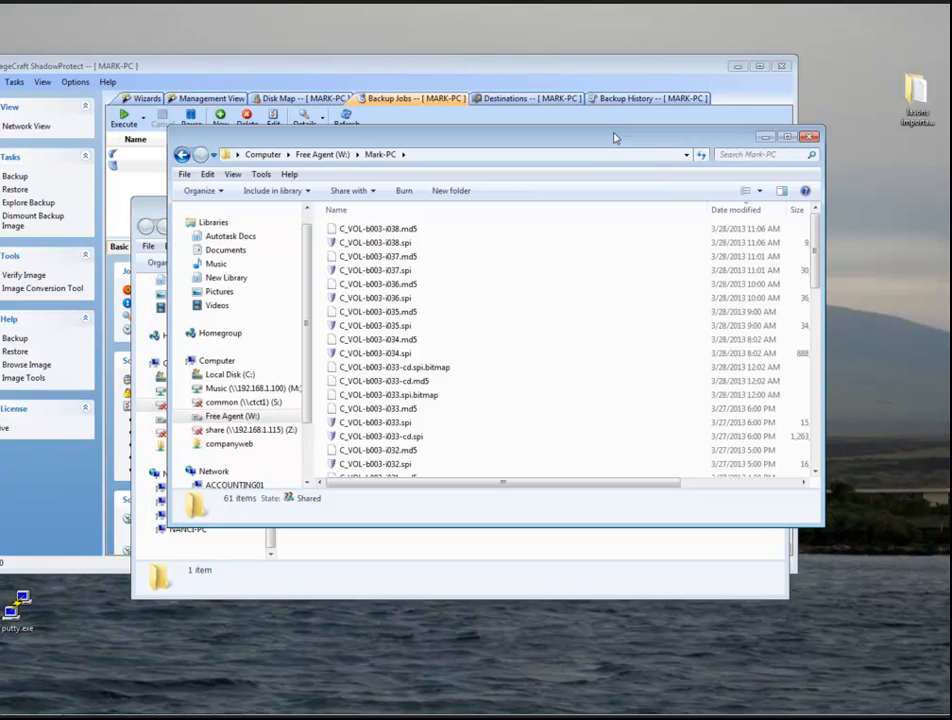
Check the Scheduled Backup Job's status and close the important files folder window
click(590, 430)
drag(616, 222, 563, 242)
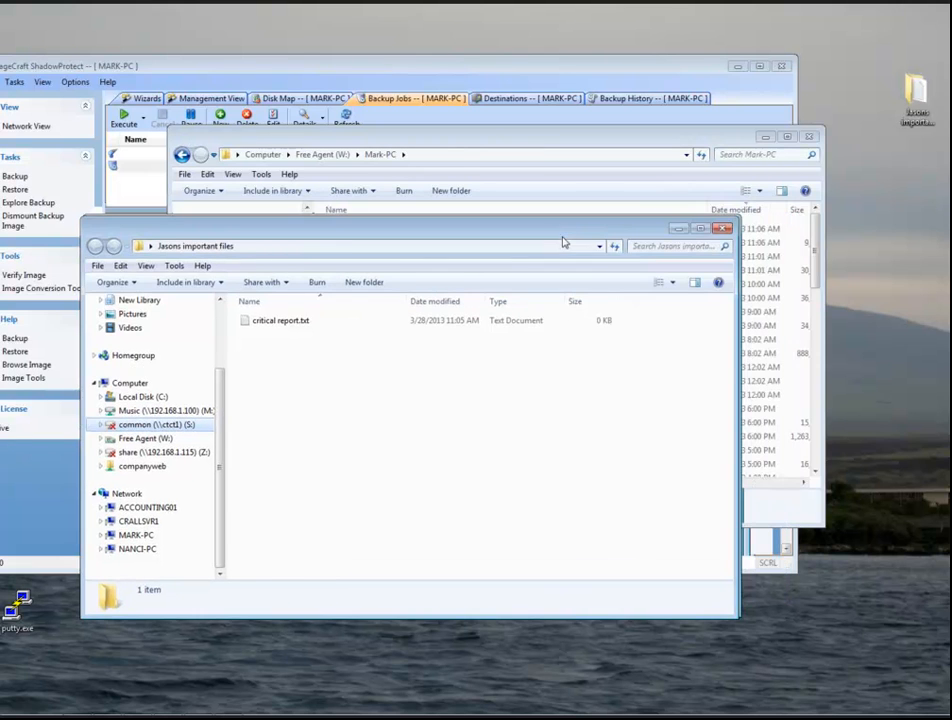
click(506, 68)
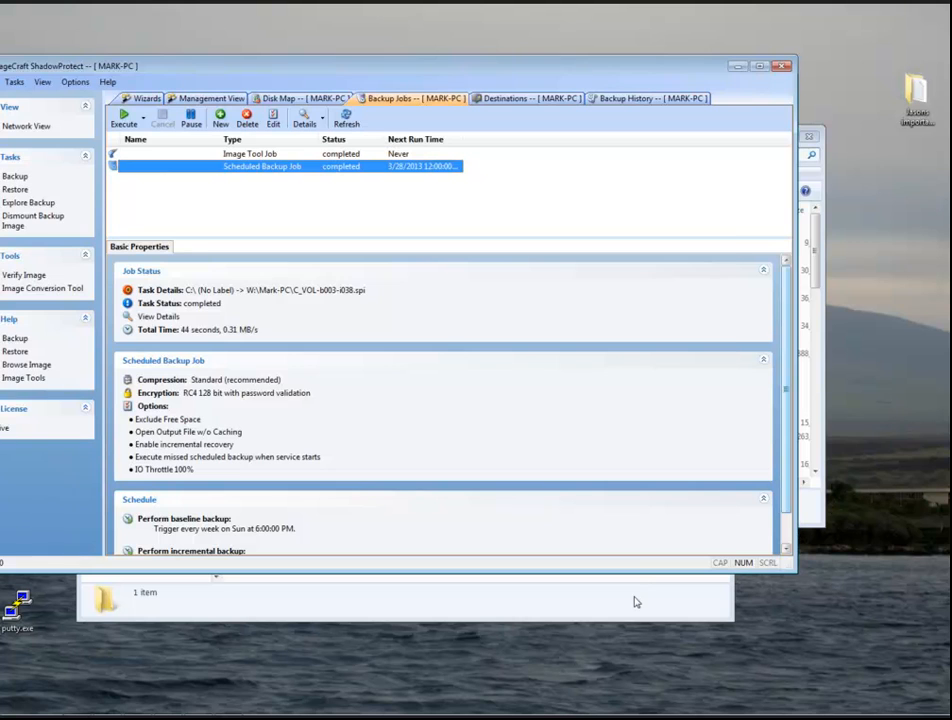
click(634, 602)
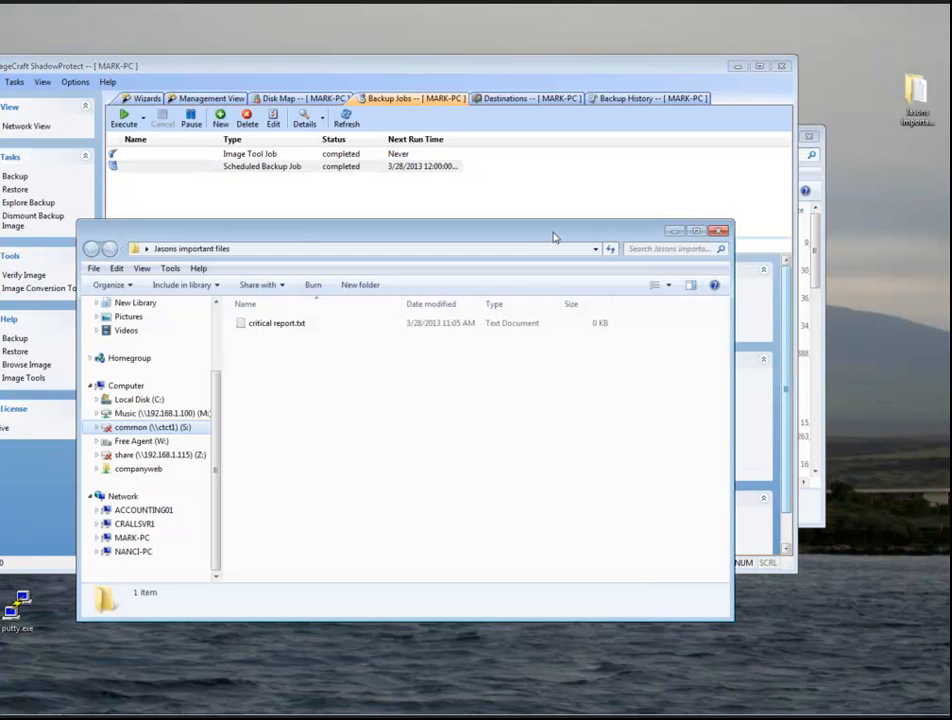
click(718, 231)
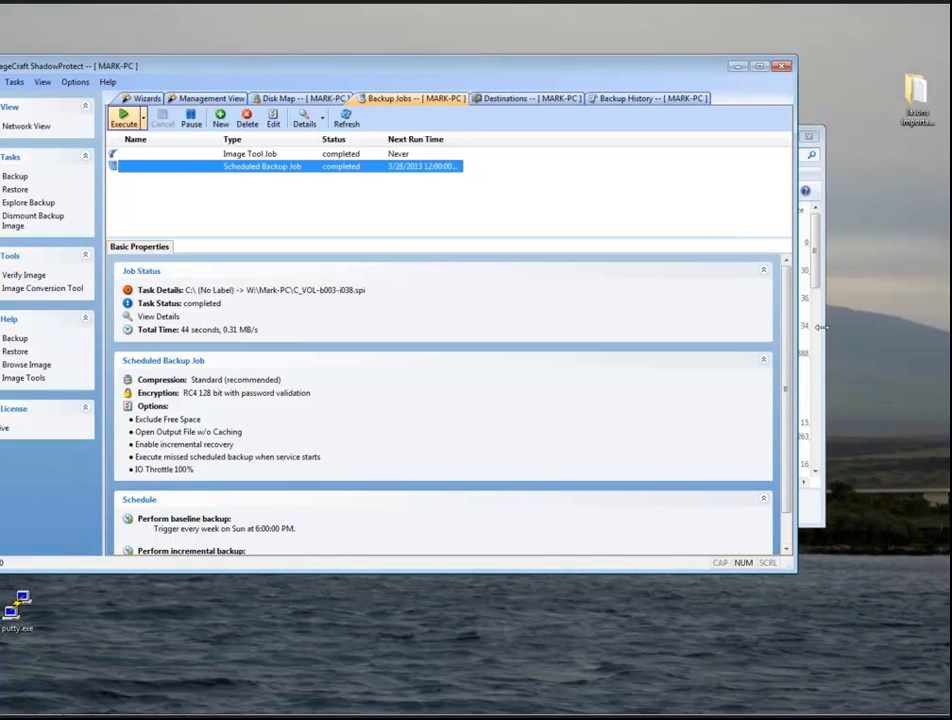
Select the incremental image C_VOL-b003-i038.spi in the backup folder, check the drives under Computer, and return to the image list
click(820, 327)
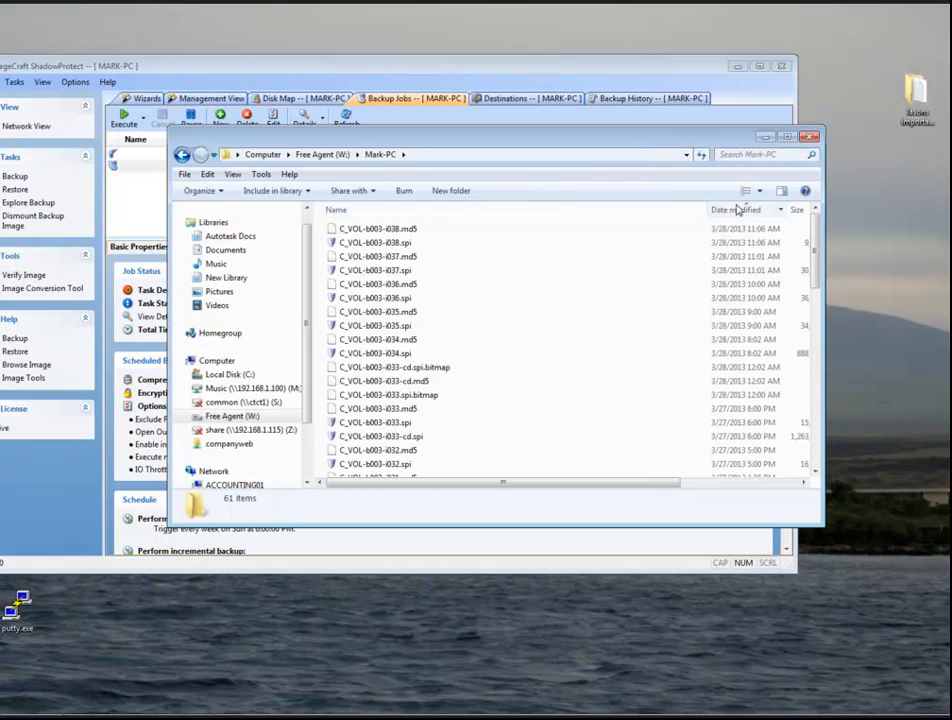
click(366, 245)
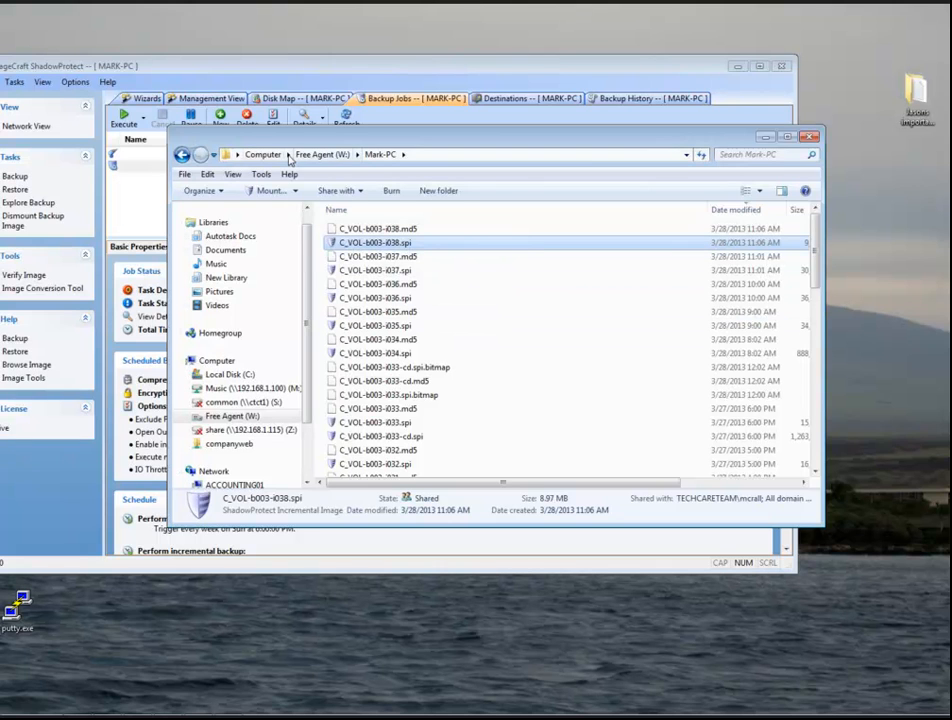
click(265, 155)
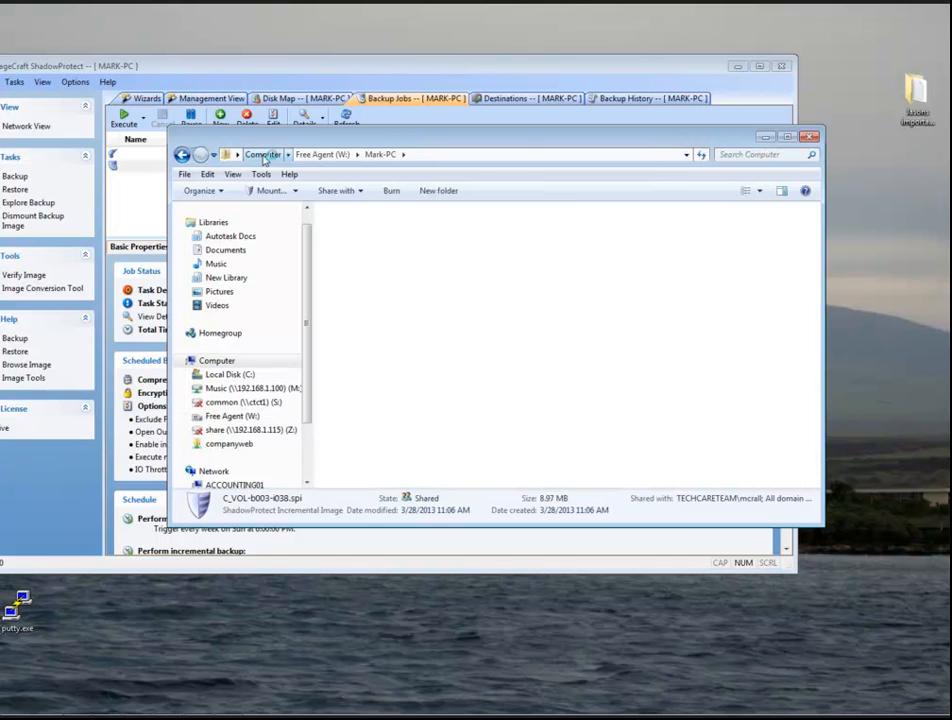
click(183, 155)
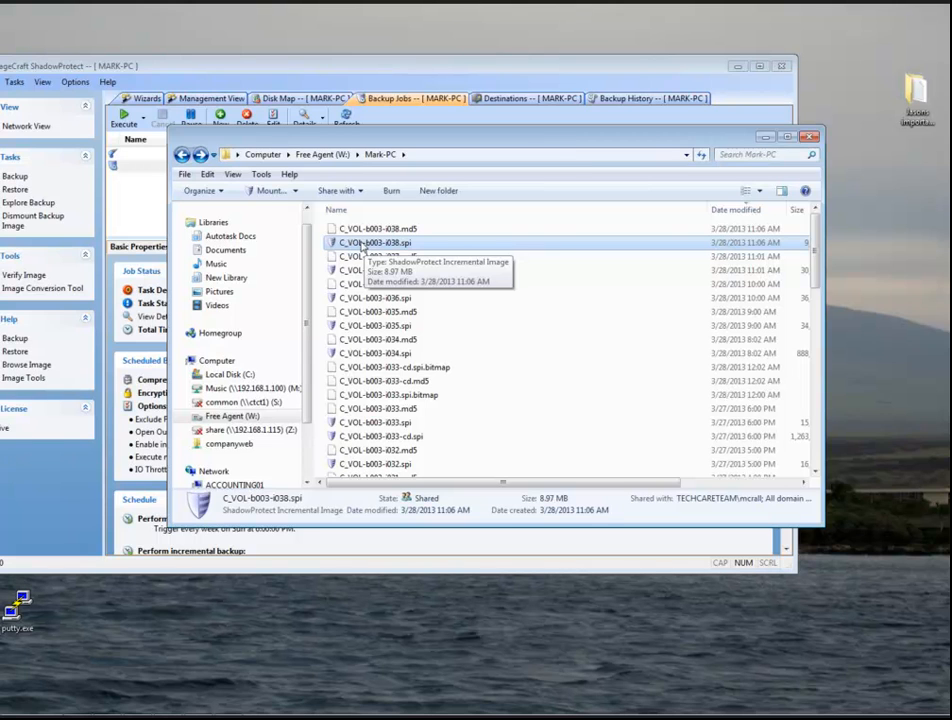
Quick-mount the C_VOL-b003-i038.spi image by entering its image file password, and minimise the ShadowProtect window
right_click(362, 243)
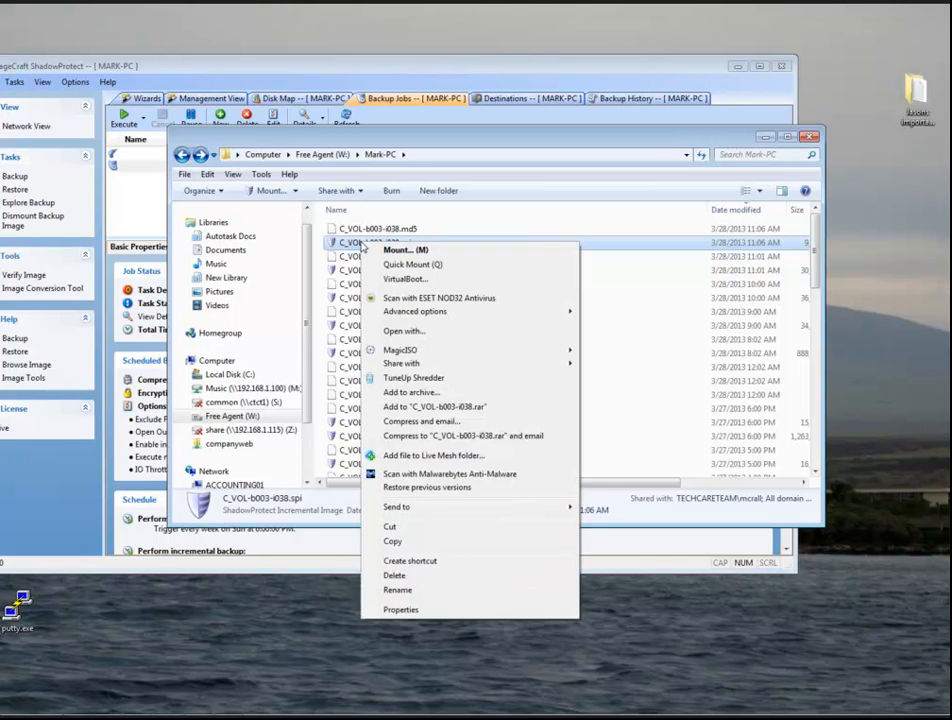
click(405, 264)
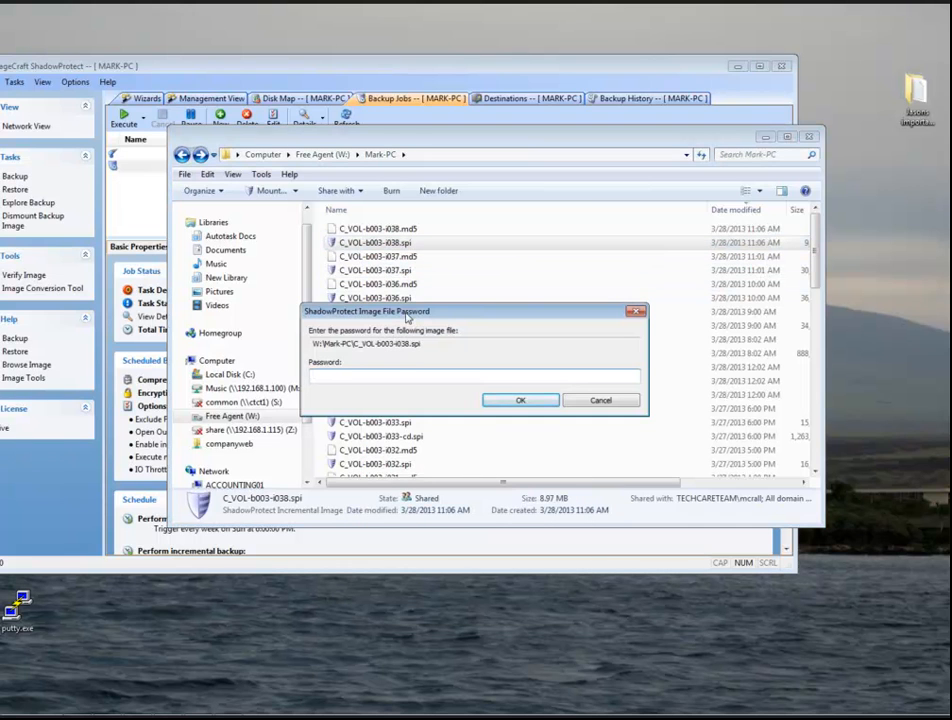
text(**********)
key(Return)
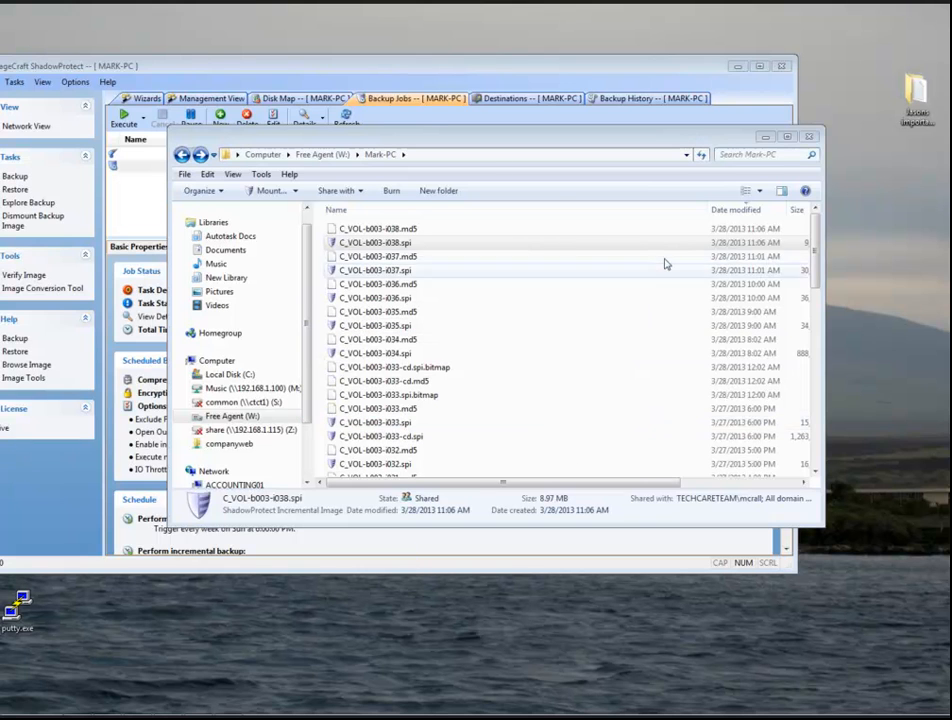
click(738, 68)
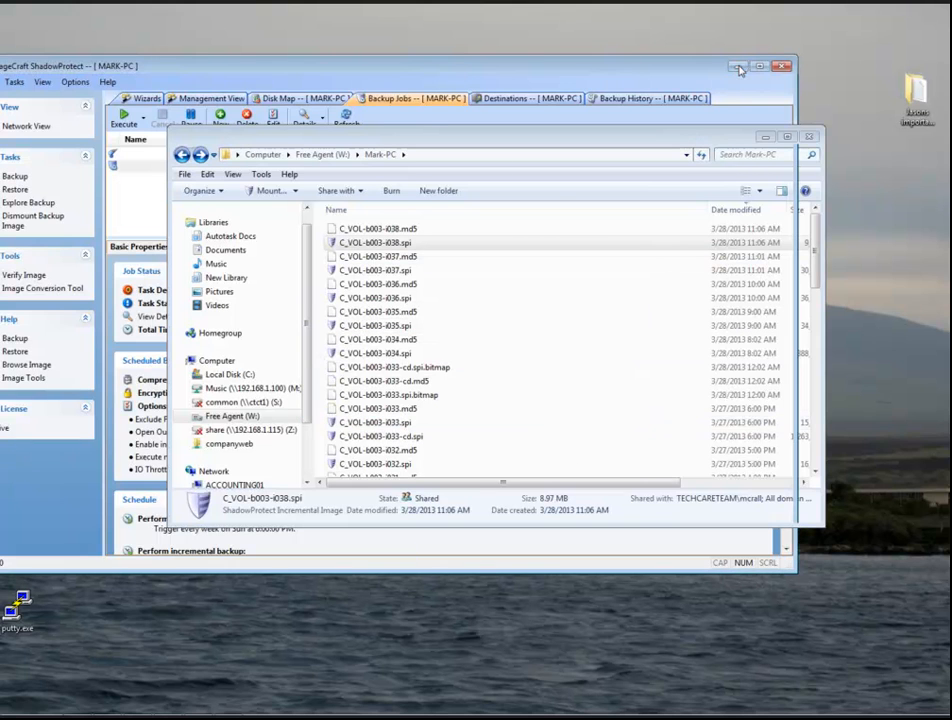
click(738, 68)
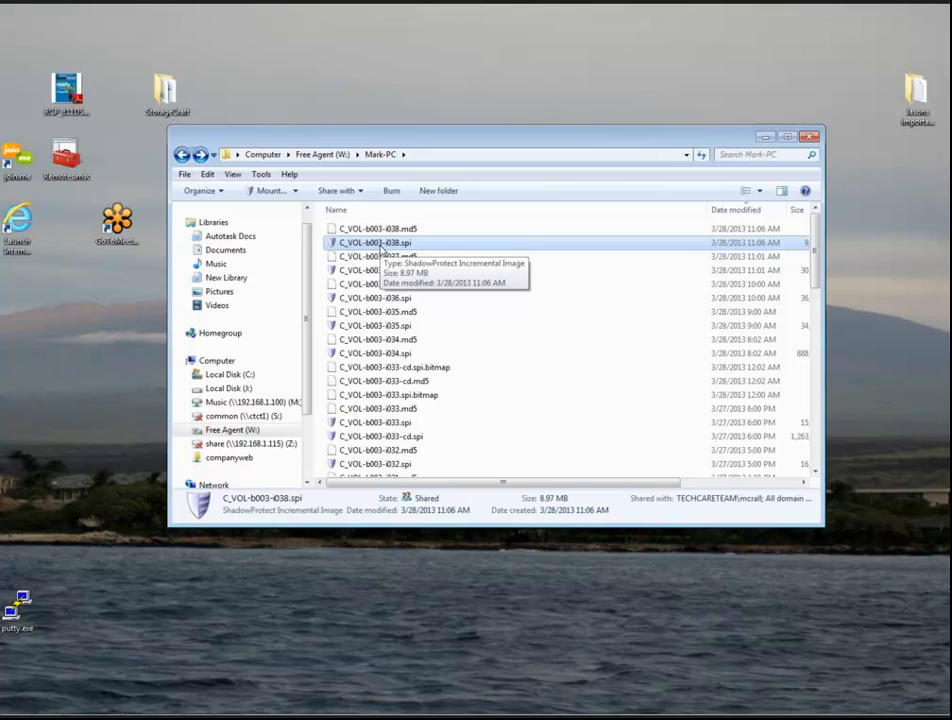
Examine the hard drives under Computer and bring up the contents of the mounted Local Disk (J:)
click(272, 158)
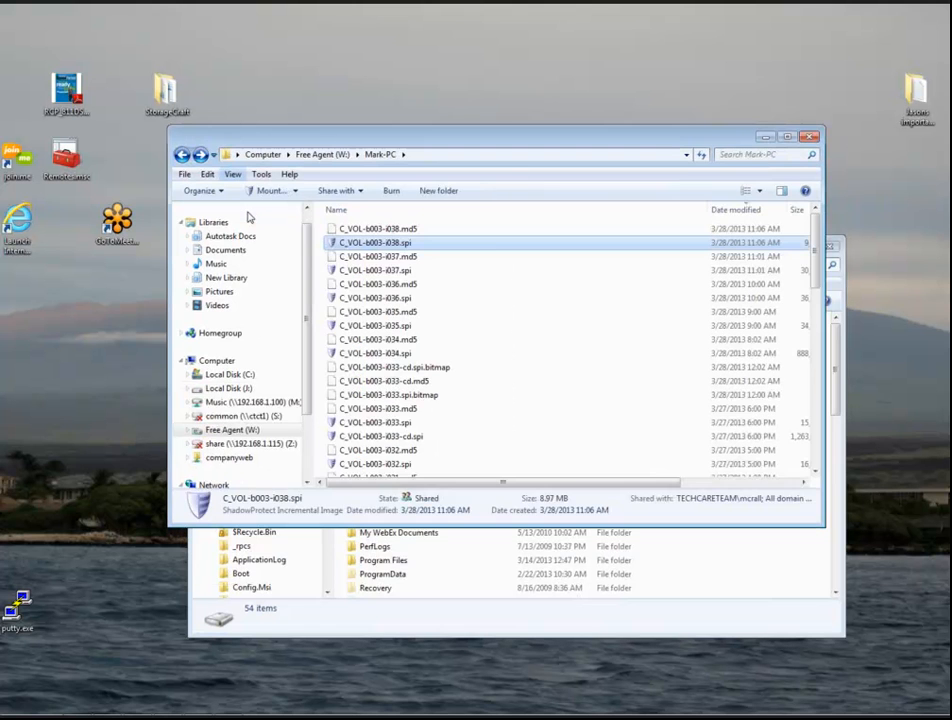
click(182, 155)
click(182, 155)
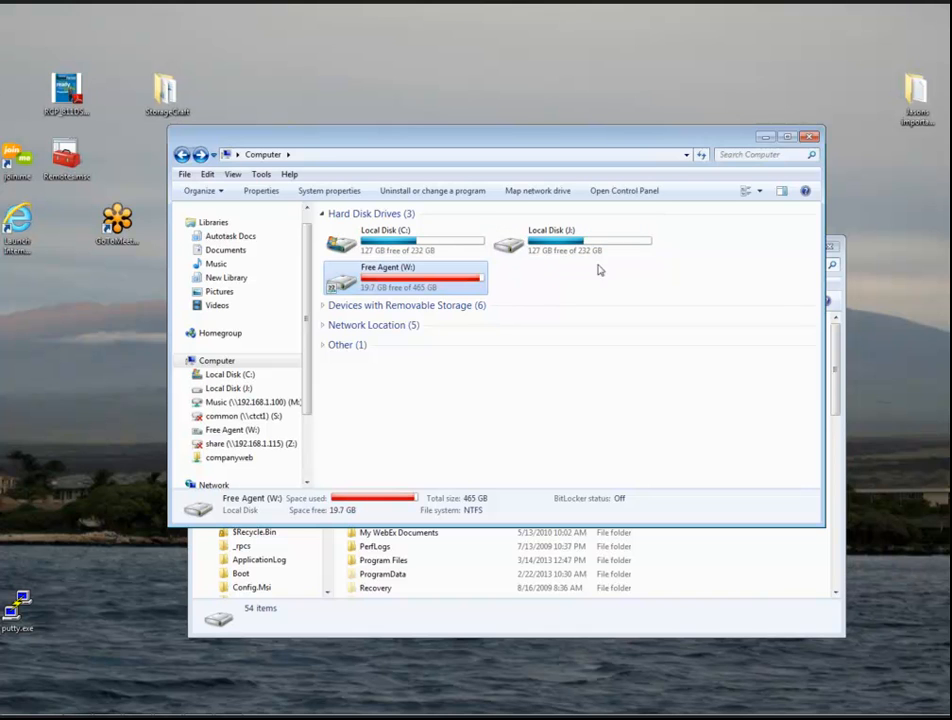
click(838, 365)
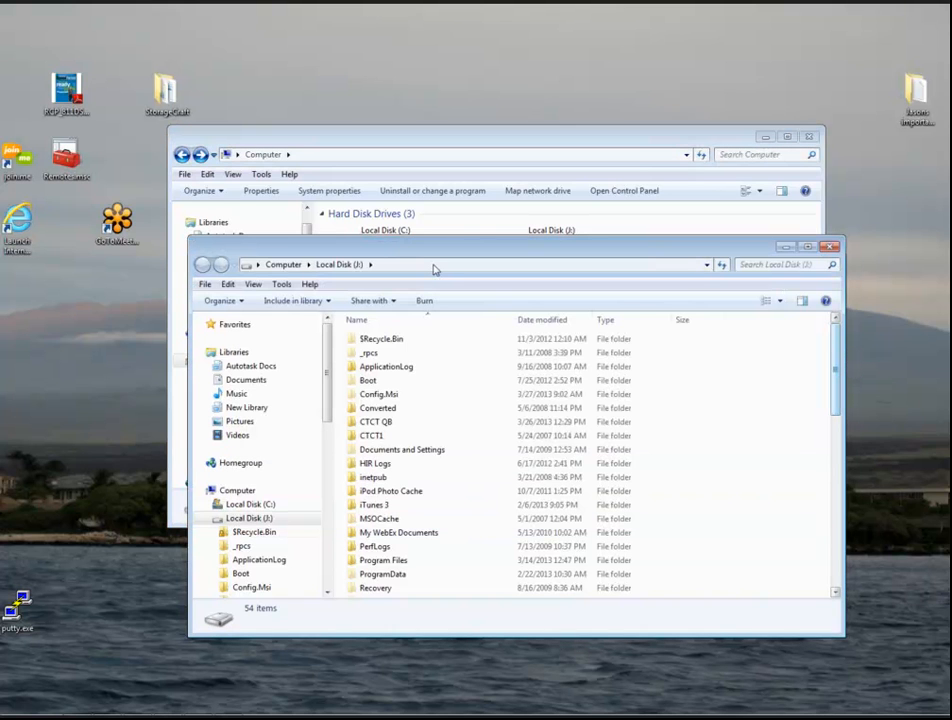
Browse the mounted Local Disk (J:) to the Desktop folder inside the main user's profile under Users
drag(495, 250, 587, 181)
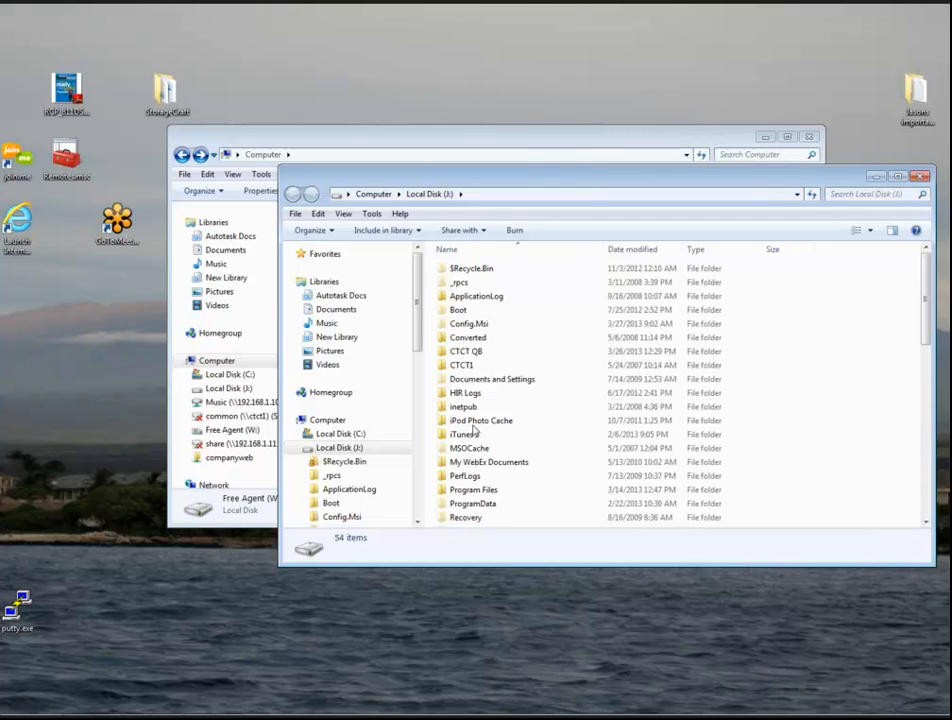
click(467, 353)
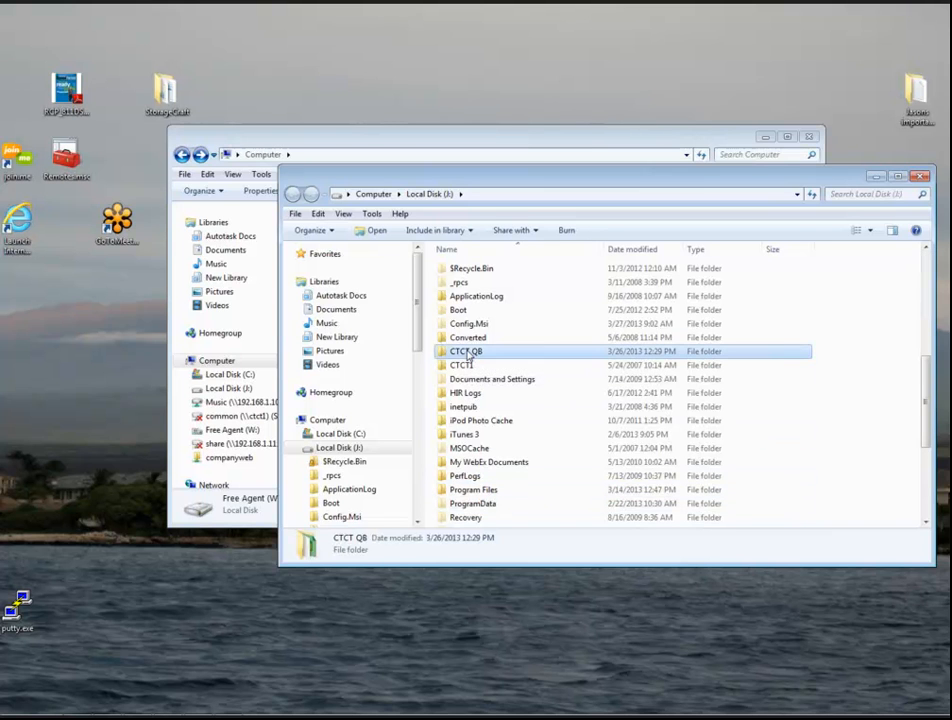
key(u)
key(m)
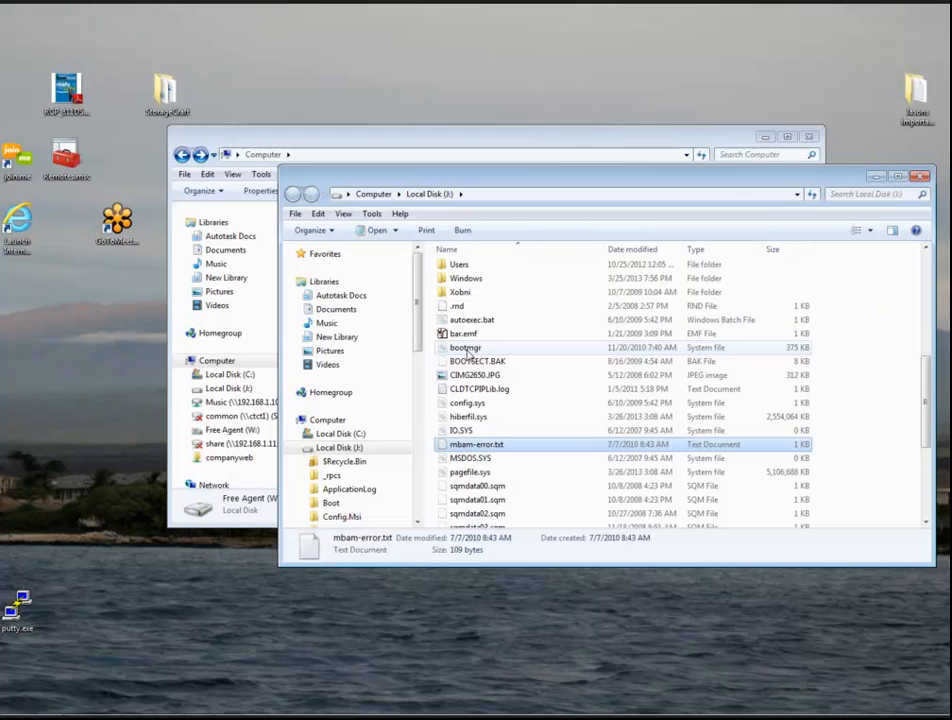
double_click(458, 263)
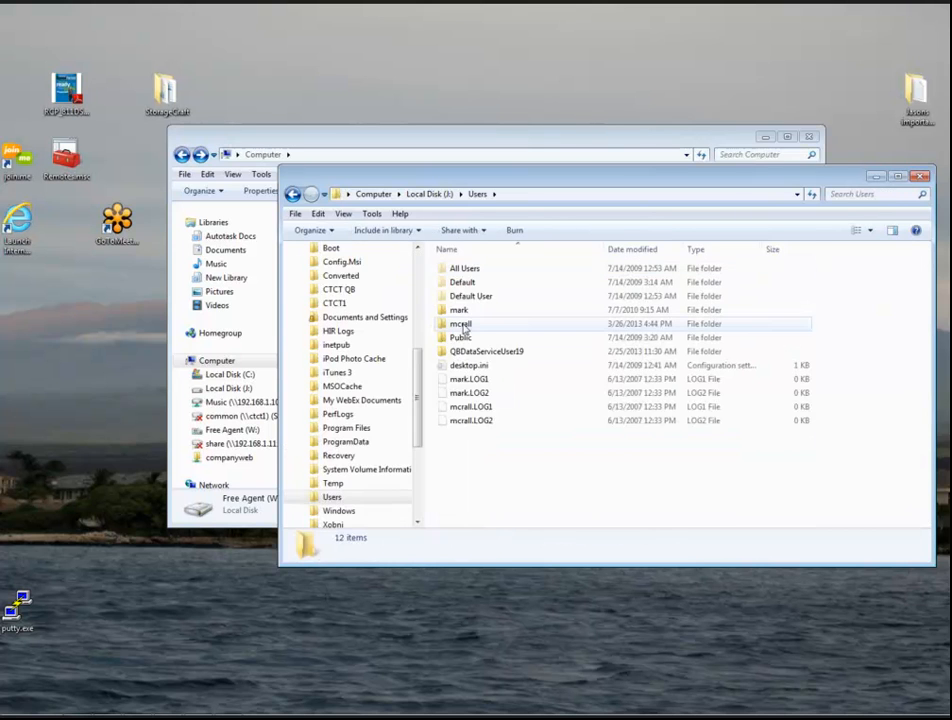
double_click(463, 326)
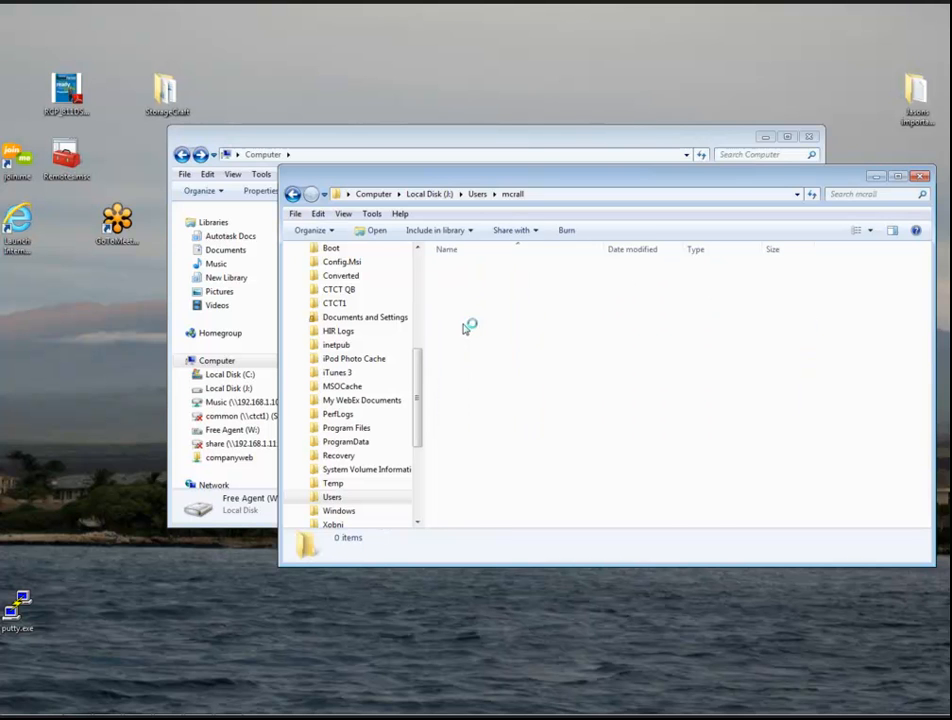
click(463, 326)
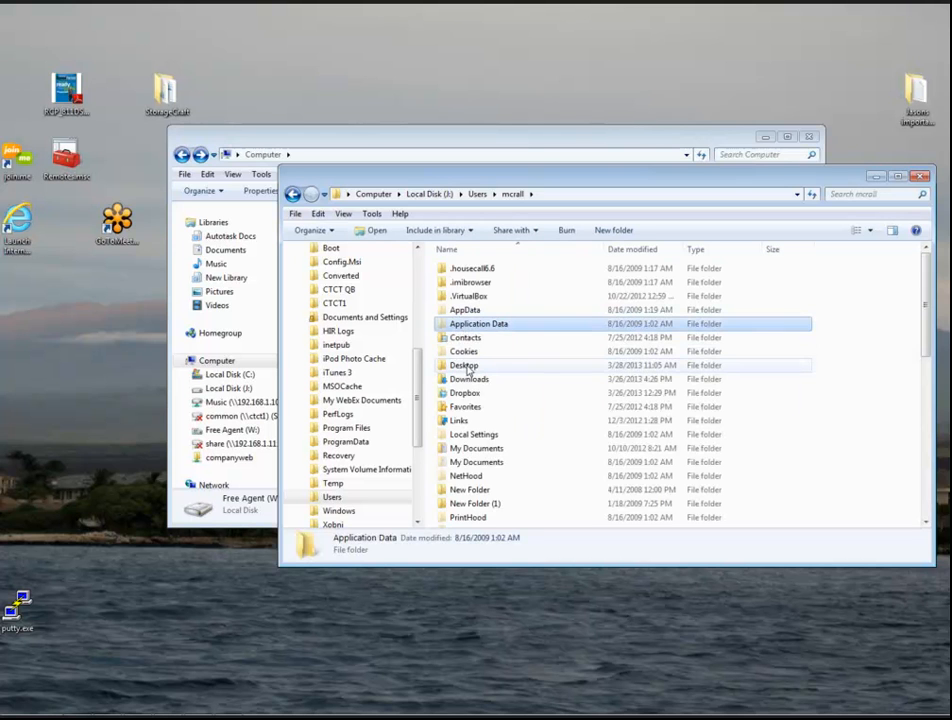
double_click(465, 367)
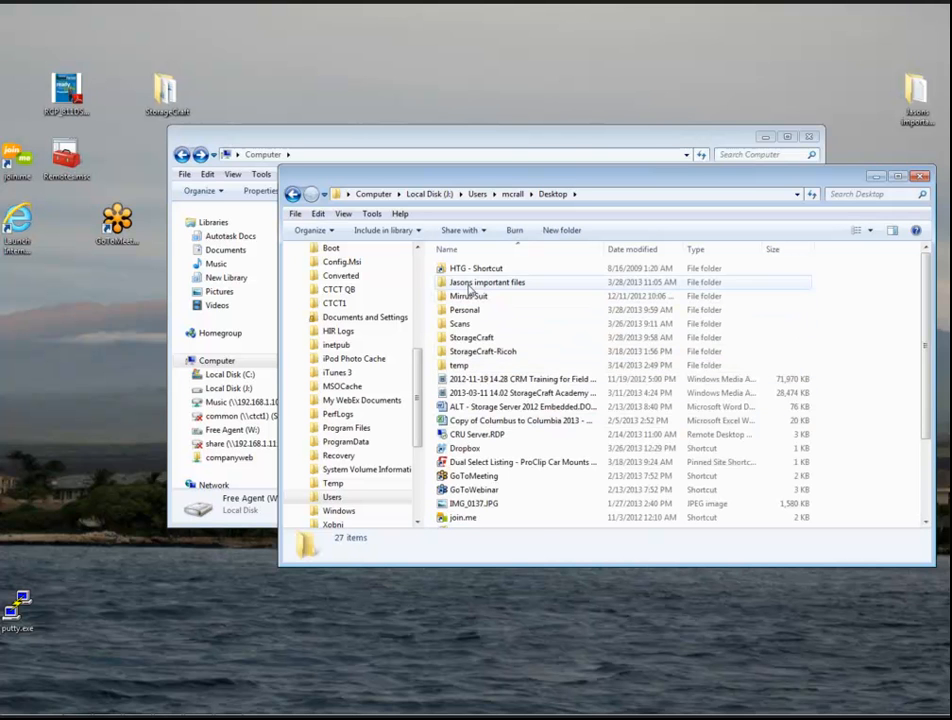
Copy the important files folder from the mounted backup to the desktop, replacing the existing critical report.txt
click(469, 289)
drag(469, 289, 517, 92)
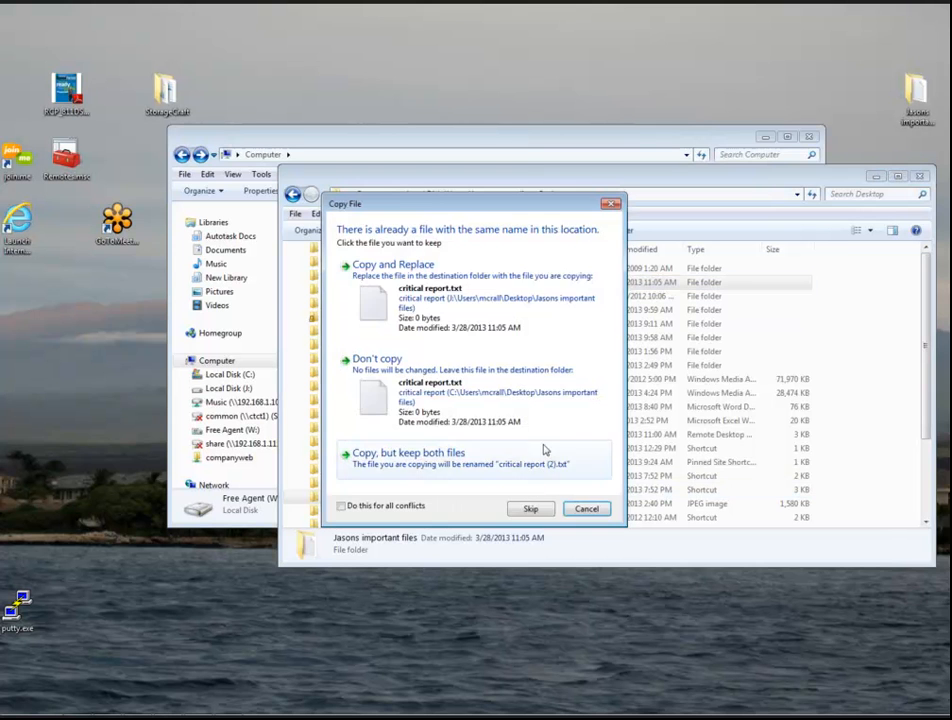
click(482, 264)
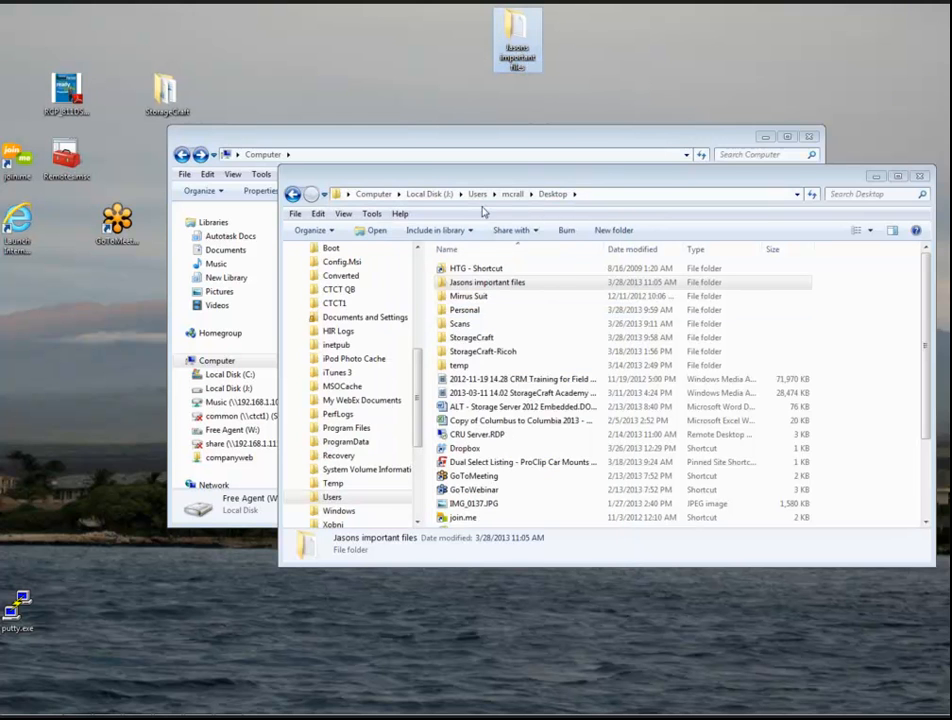
click(462, 285)
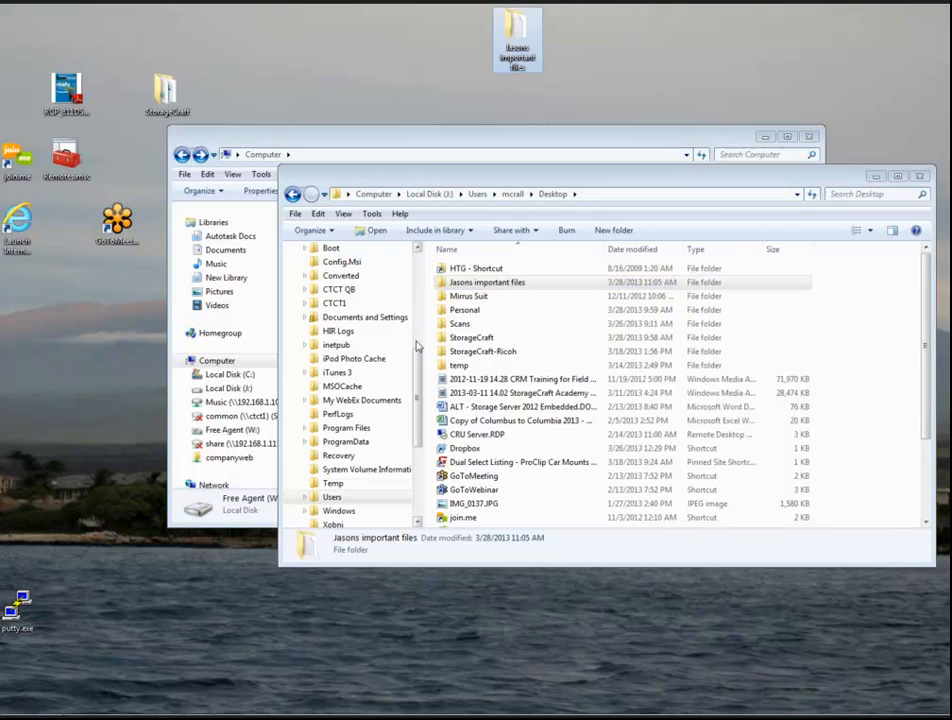
Quick-dismount the mounted backup drive Local Disk (J:)
drag(418, 350, 420, 250)
right_click(325, 447)
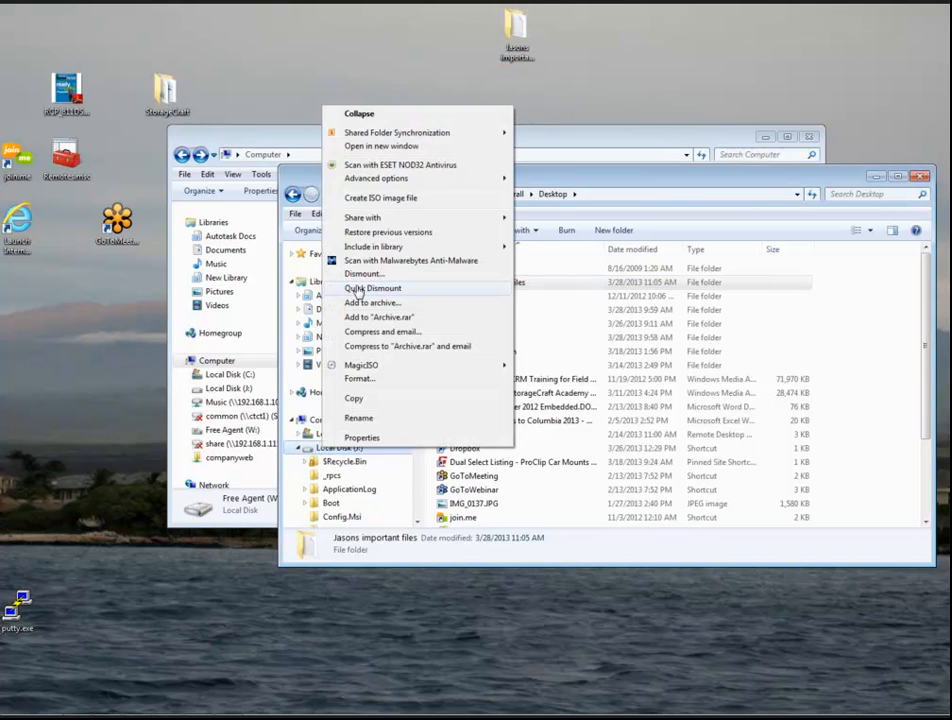
click(357, 289)
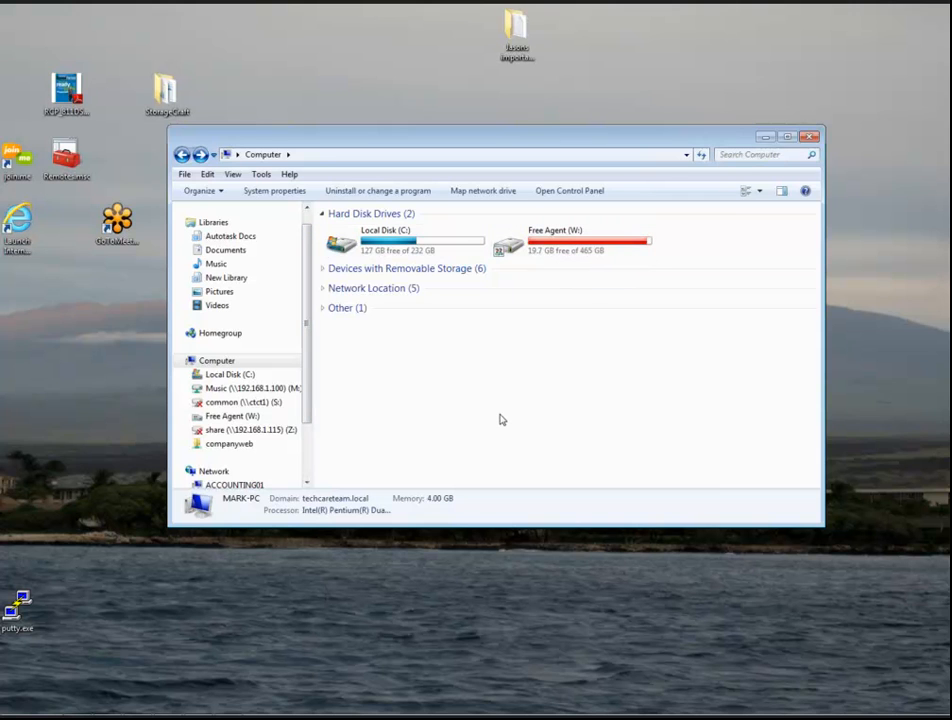
Check the contents of the restored important files folder on the desktop, and close its window and the Computer window
click(519, 51)
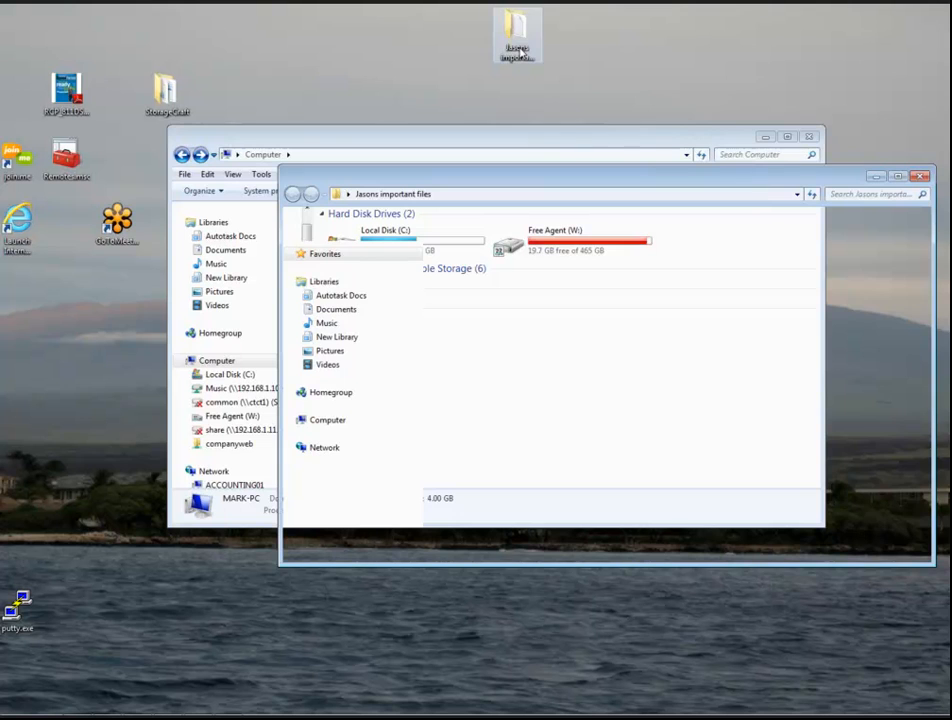
click(471, 271)
click(922, 178)
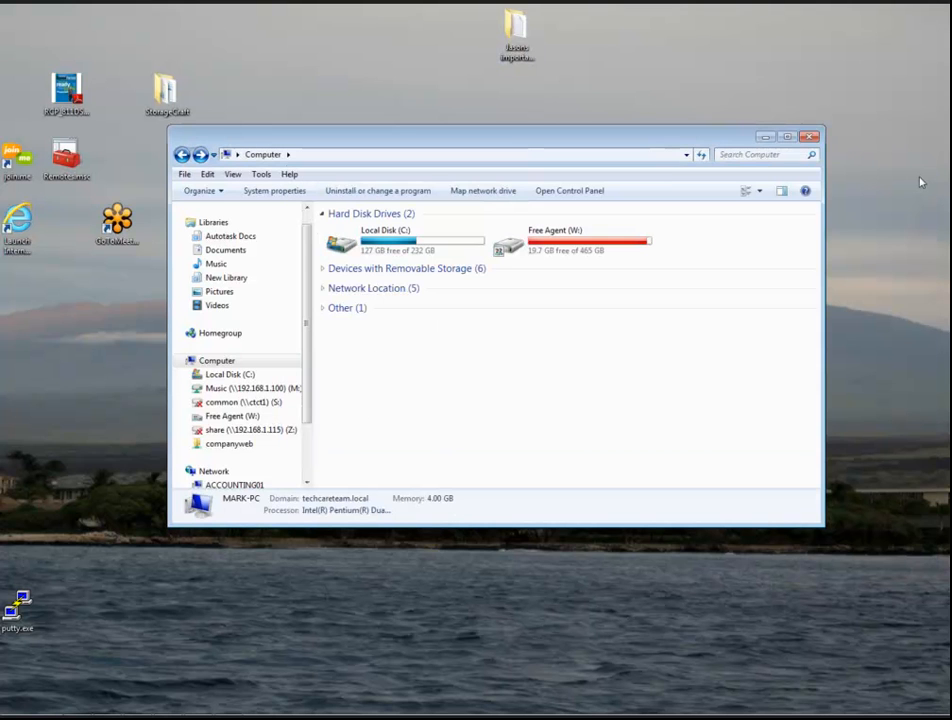
click(811, 140)
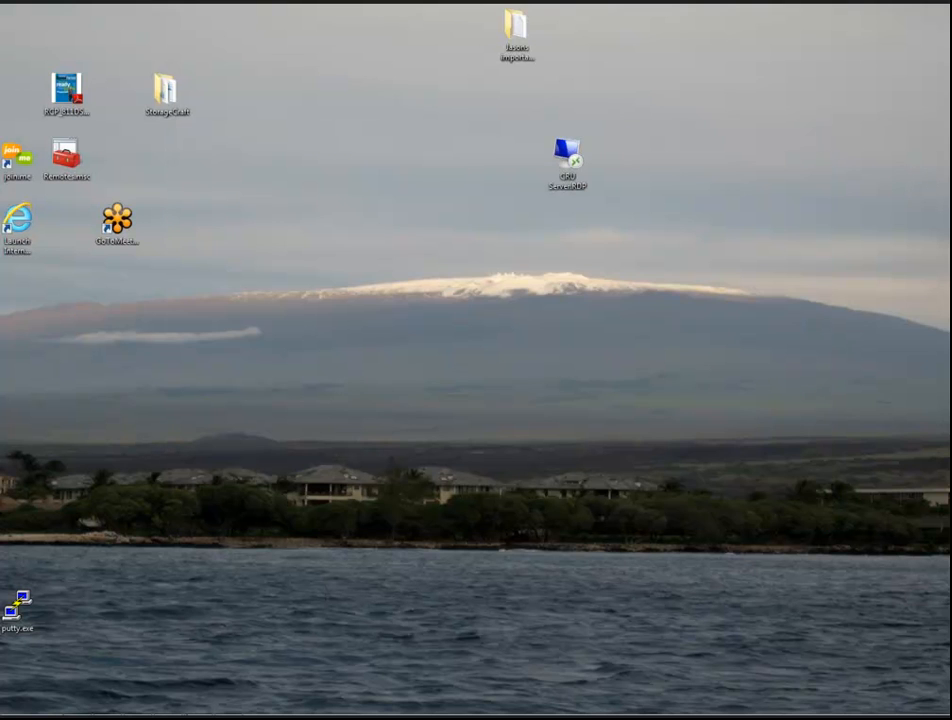
Switch to the CRU Server remote desktop and launch VirtualBoot on the C_VOL-b003-i033-cd image, authorising it with the administrator password
mouse_move(228, 708)
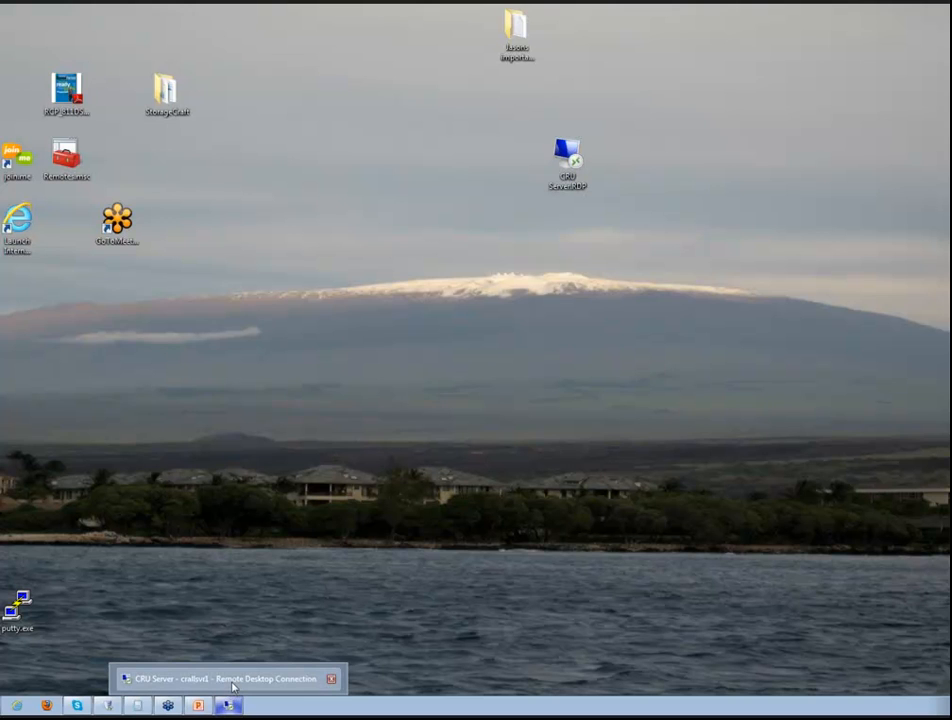
click(233, 687)
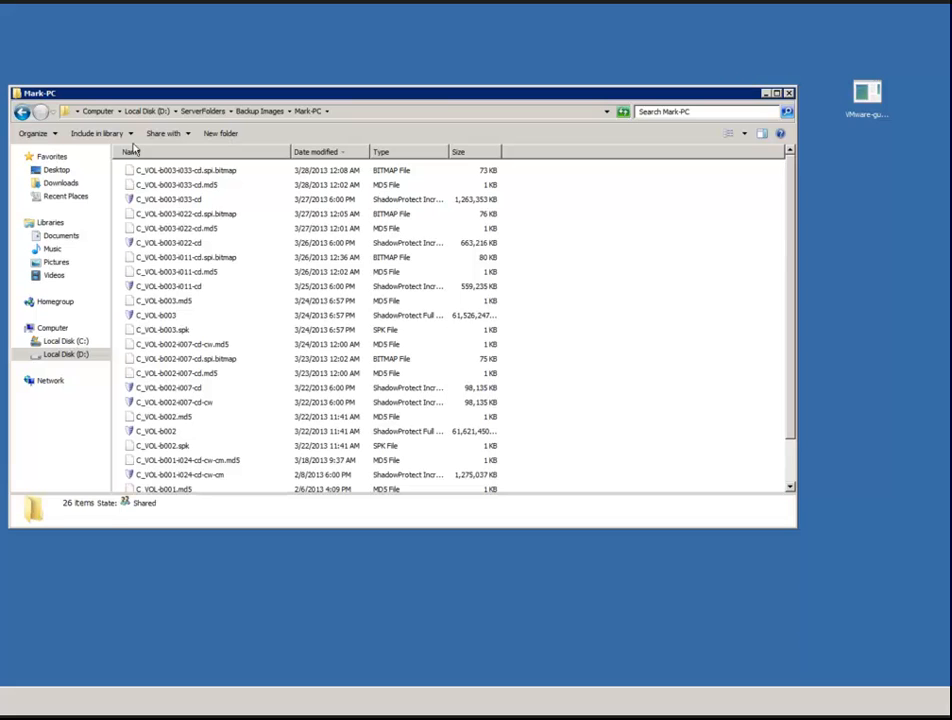
click(162, 199)
click(163, 201)
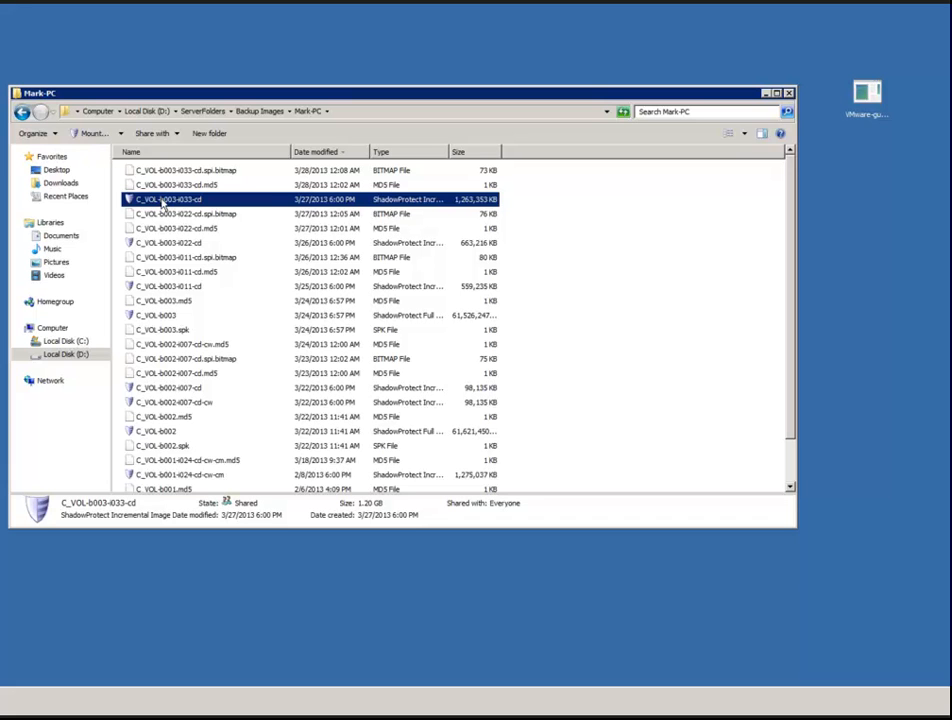
right_click(163, 203)
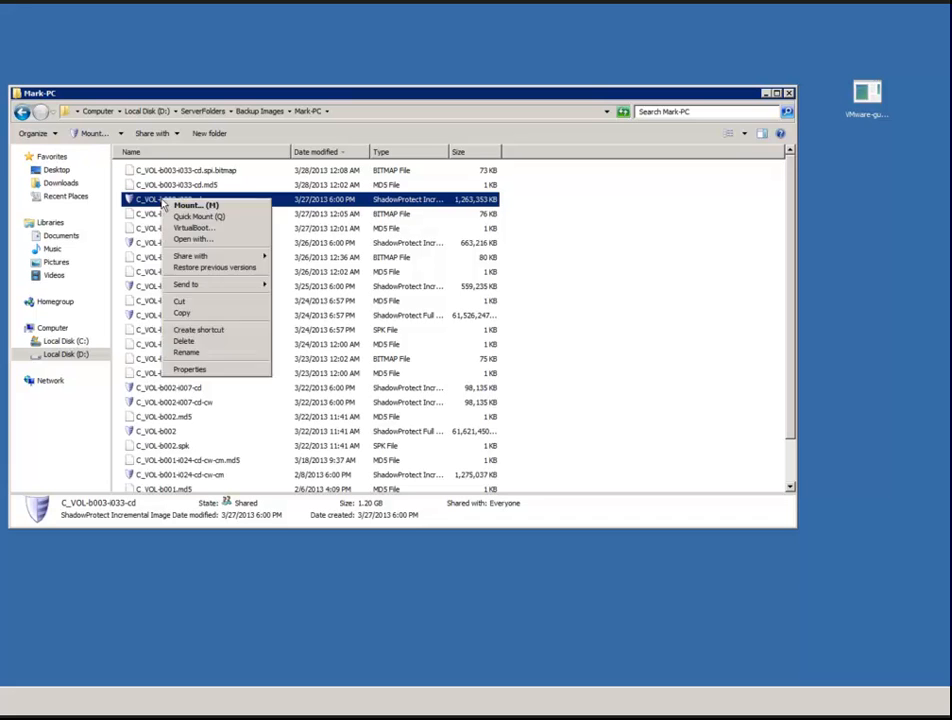
click(208, 228)
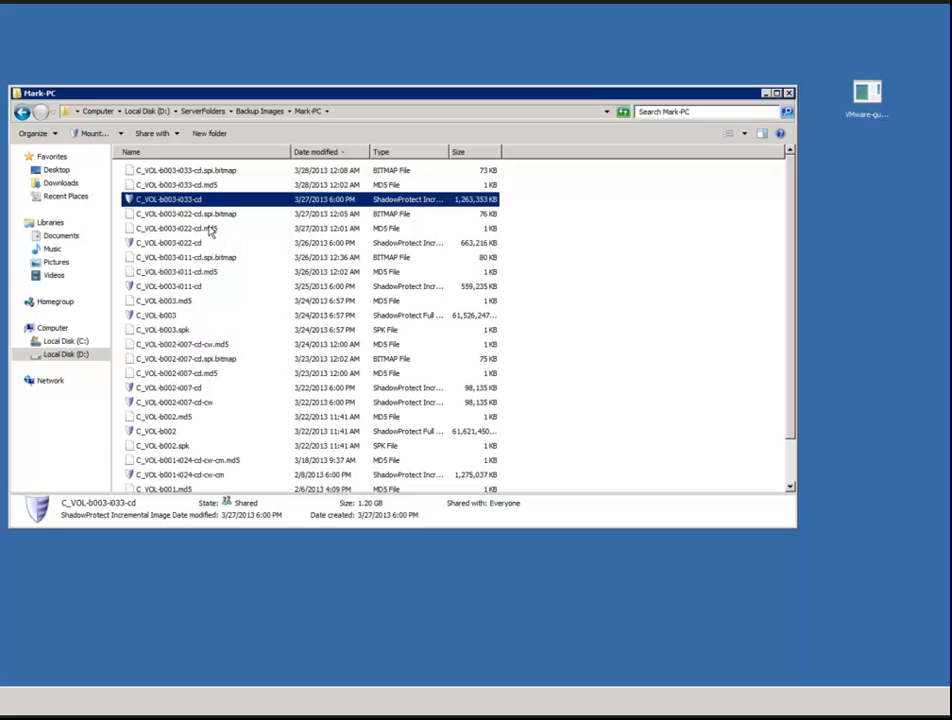
text(•)
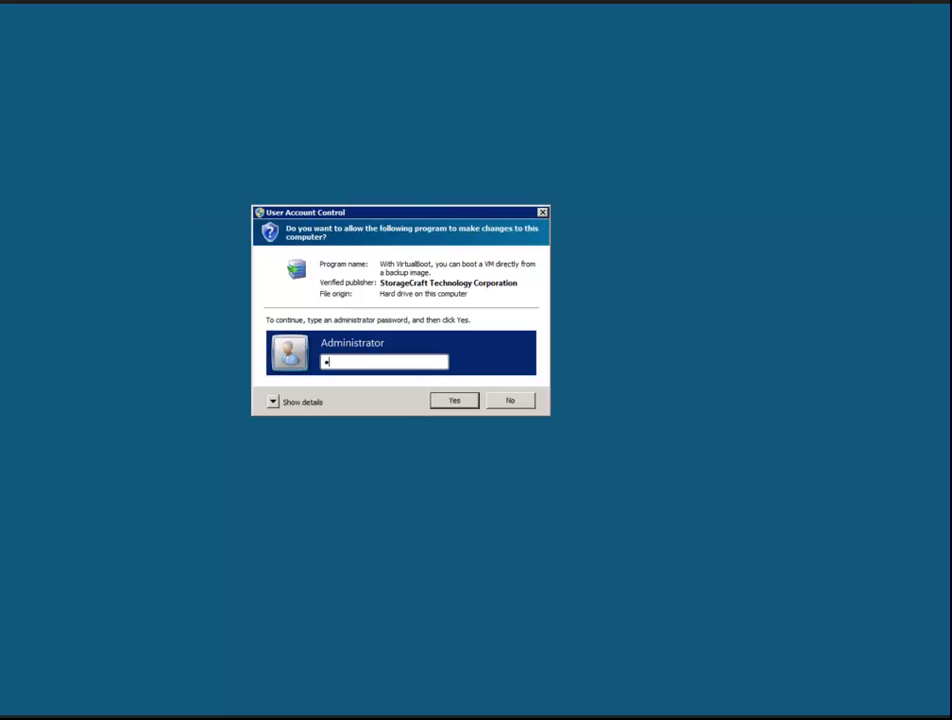
text(•••••••••)
key(Return)
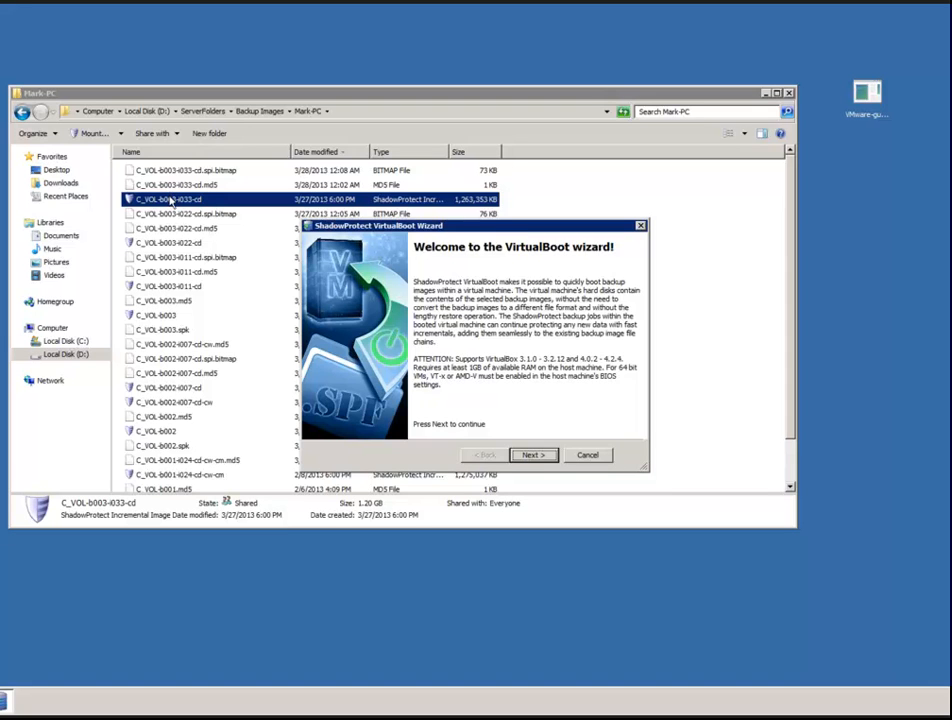
Enter the backup image file password in the VirtualBoot wizard and accept the C: image in the backup image list as boot volume
click(533, 456)
text(********)
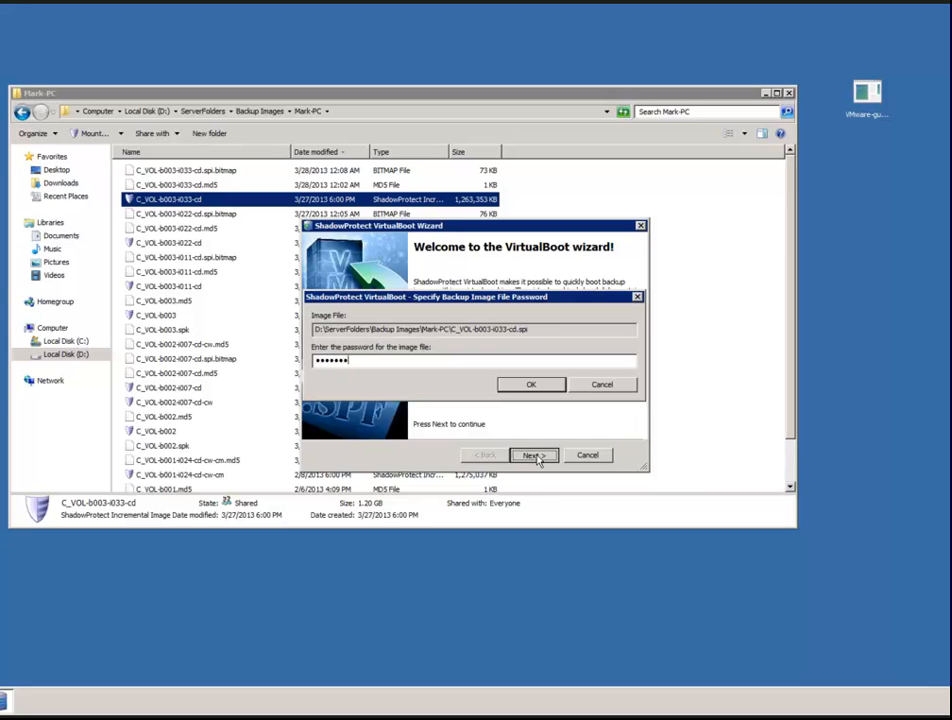
key(Return)
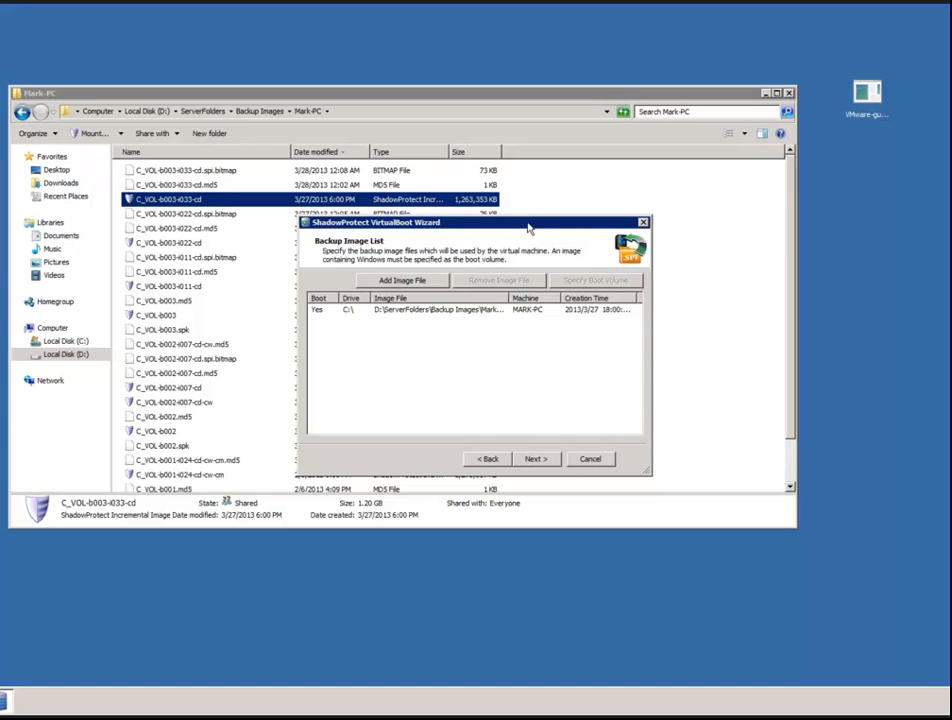
click(406, 314)
click(406, 314)
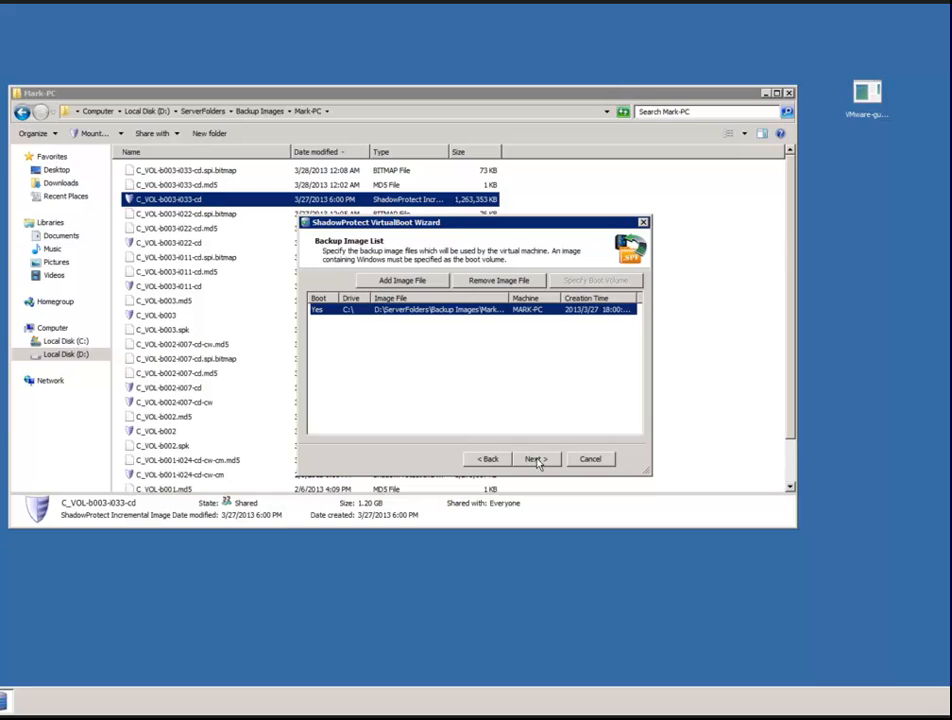
click(536, 459)
Name the new virtual machine MARK-PCasdfgs, allocate 1000 MB of RAM, and finish the VirtualBoot wizard
click(384, 326)
text(asdfgs)
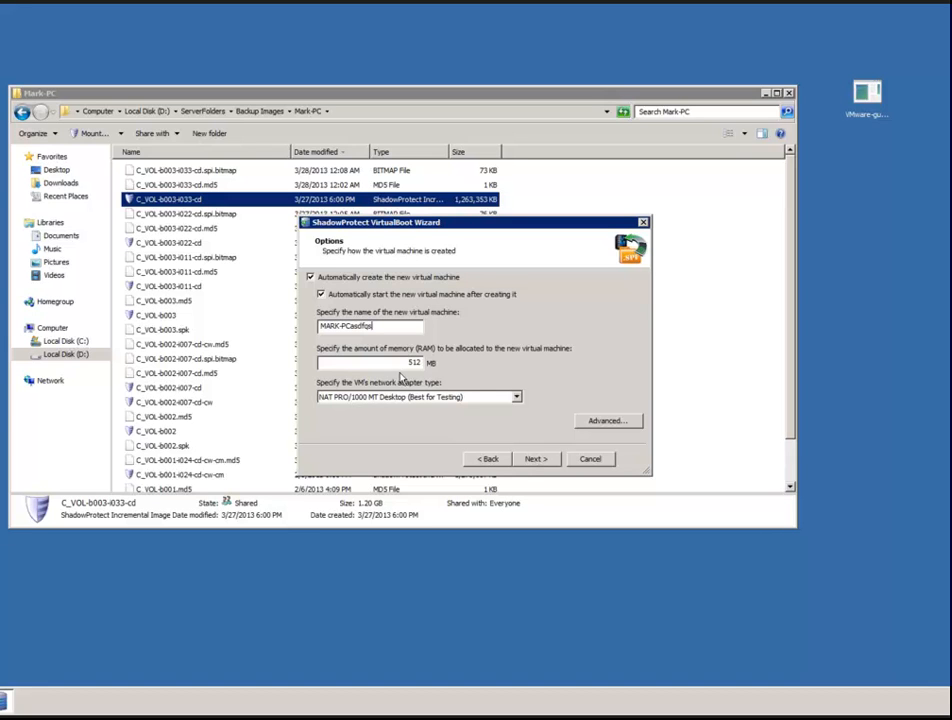
double_click(413, 362)
text(1000)
click(539, 460)
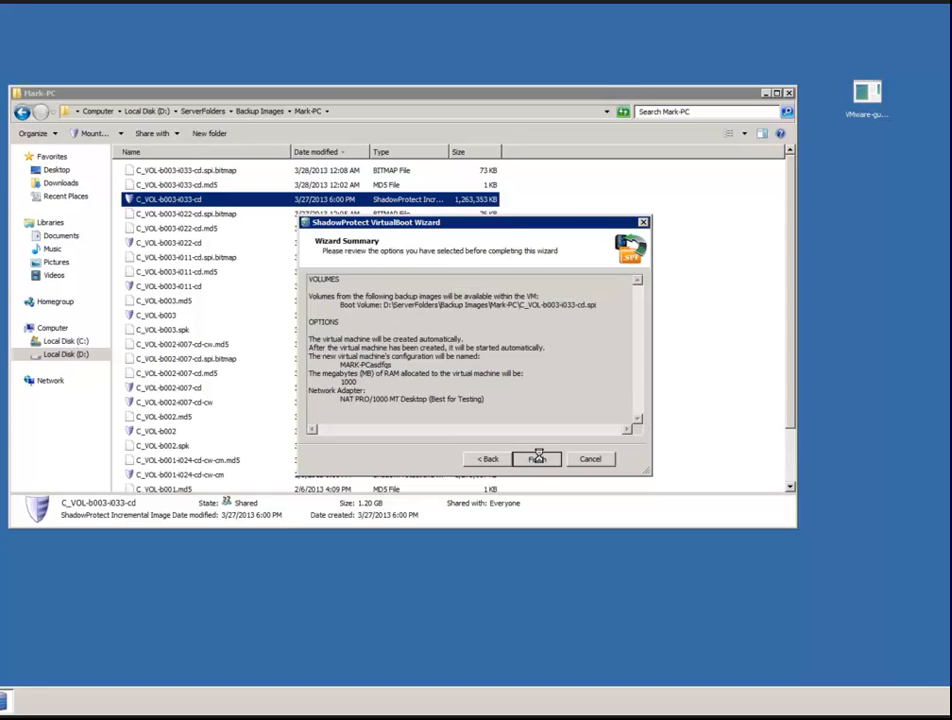
click(538, 458)
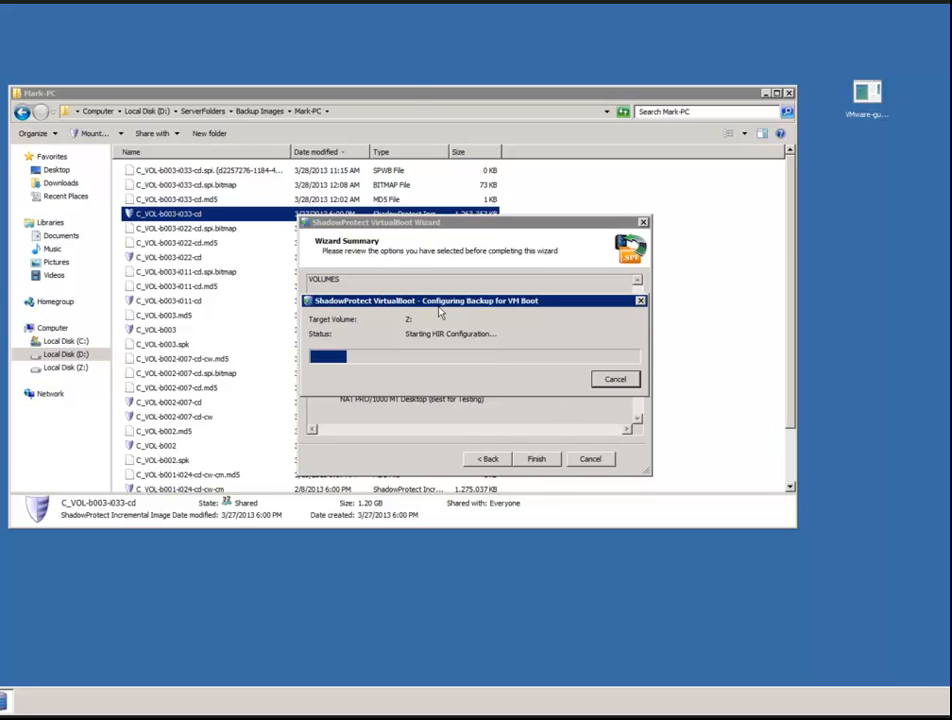
Examine the full and incremental images in the backup folder, including C_VOL-b001, C_VOL-b001-i024-cd-cw-cm and C_VOL-b002, and minimise the folder window
click(418, 96)
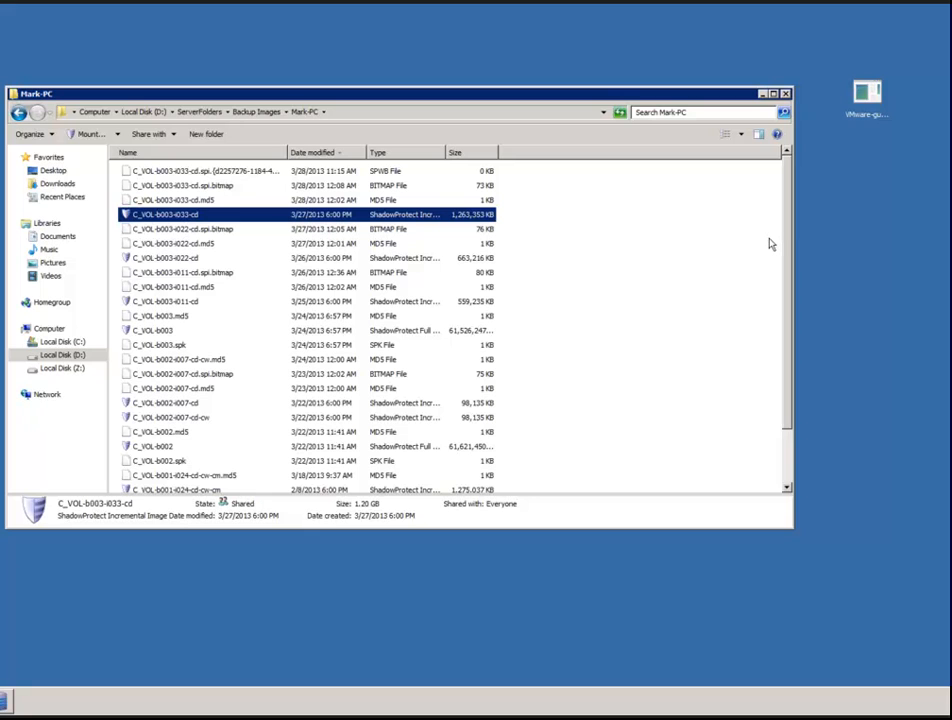
scroll(160, 360, down, 2)
click(160, 456)
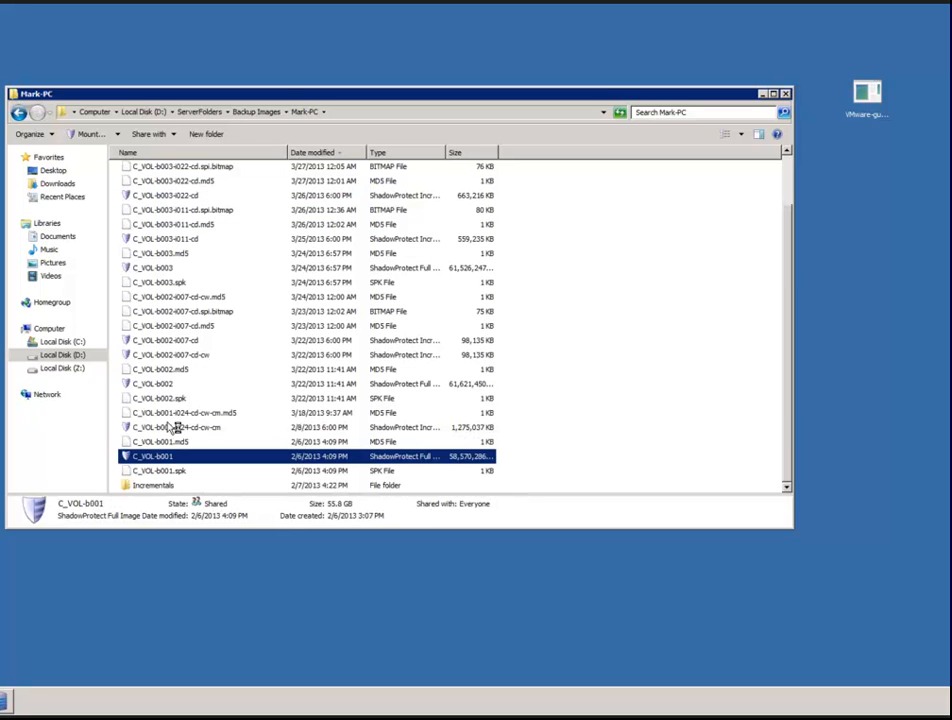
click(175, 427)
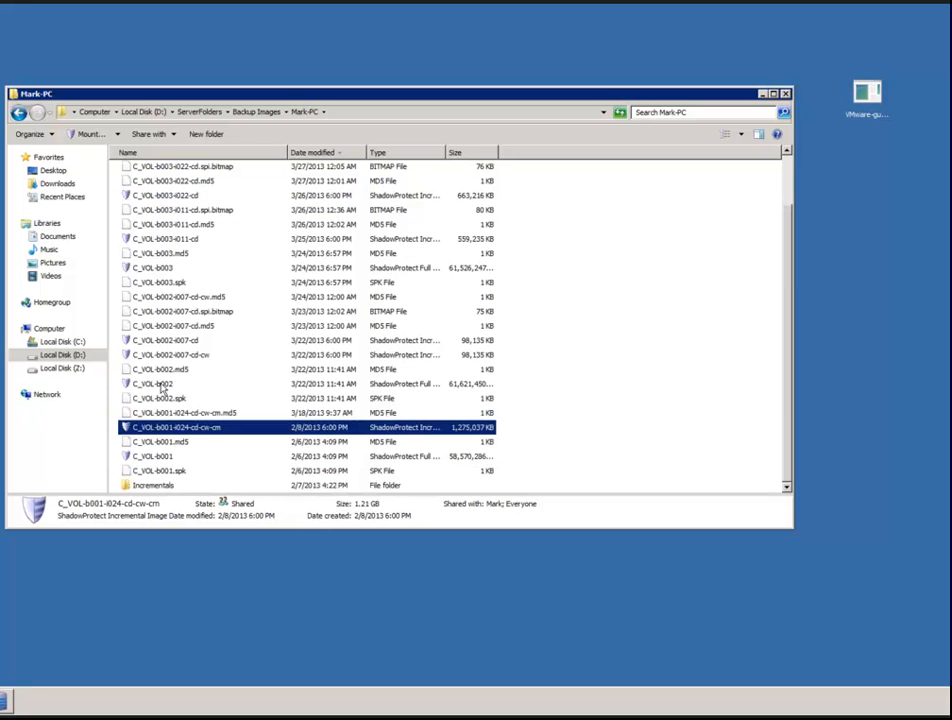
click(160, 384)
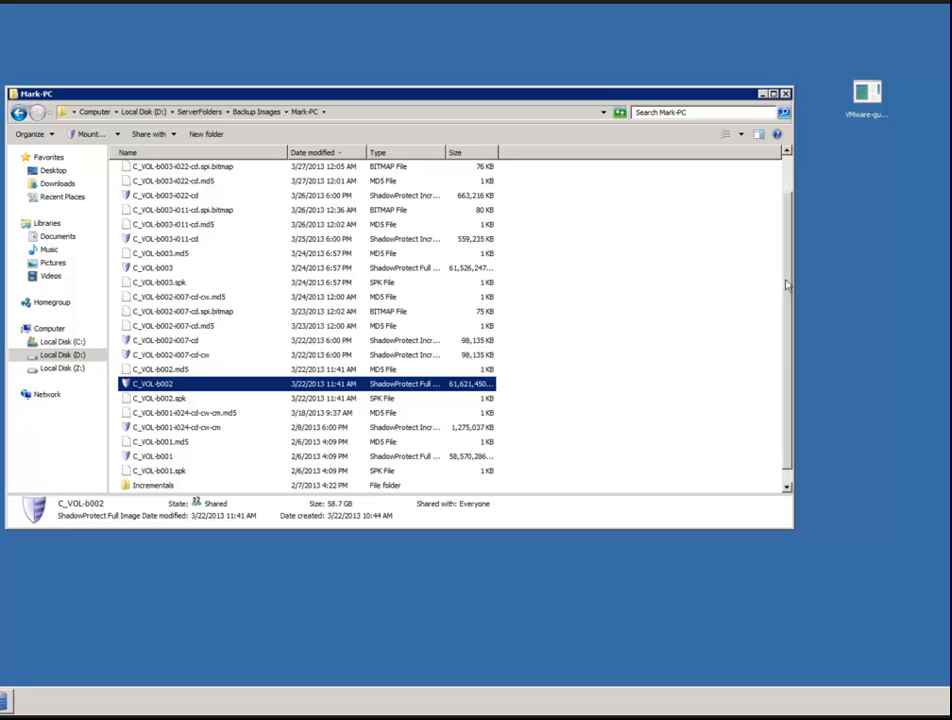
drag(786, 285, 786, 267)
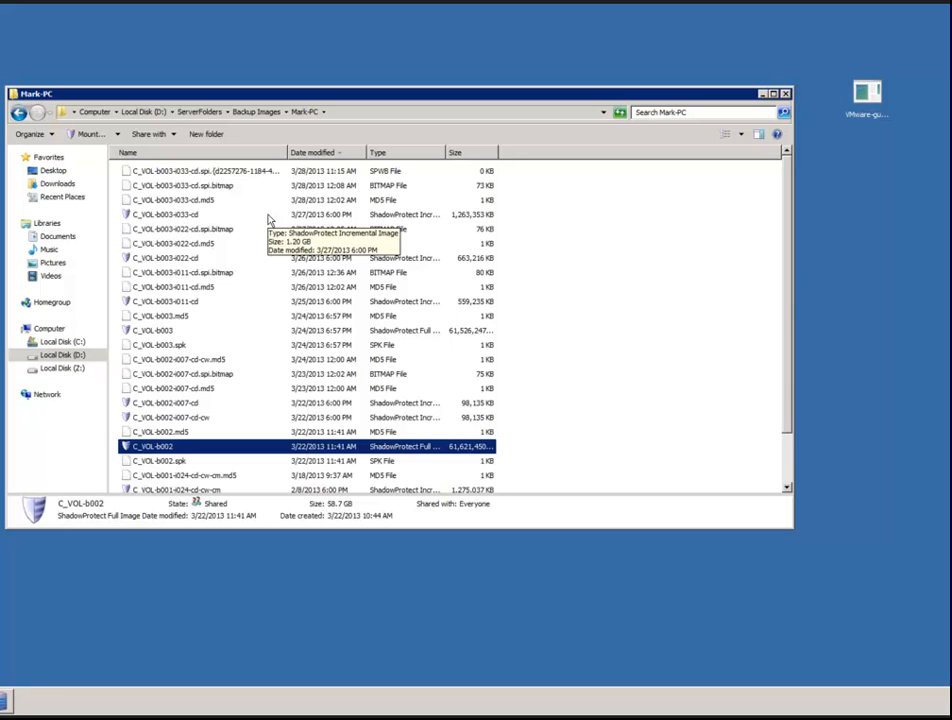
click(169, 302)
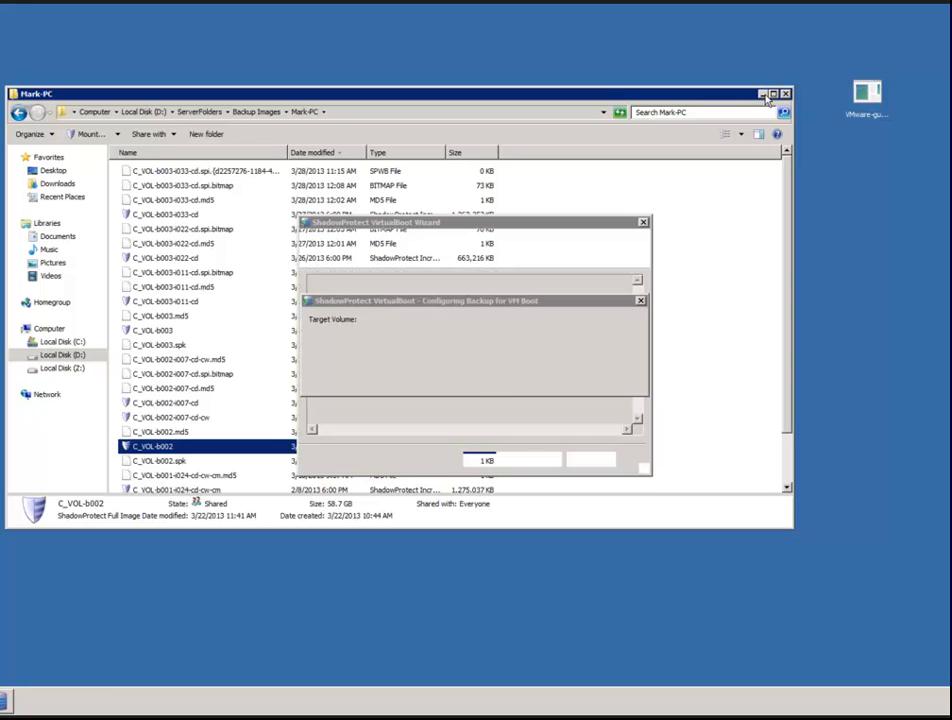
click(764, 95)
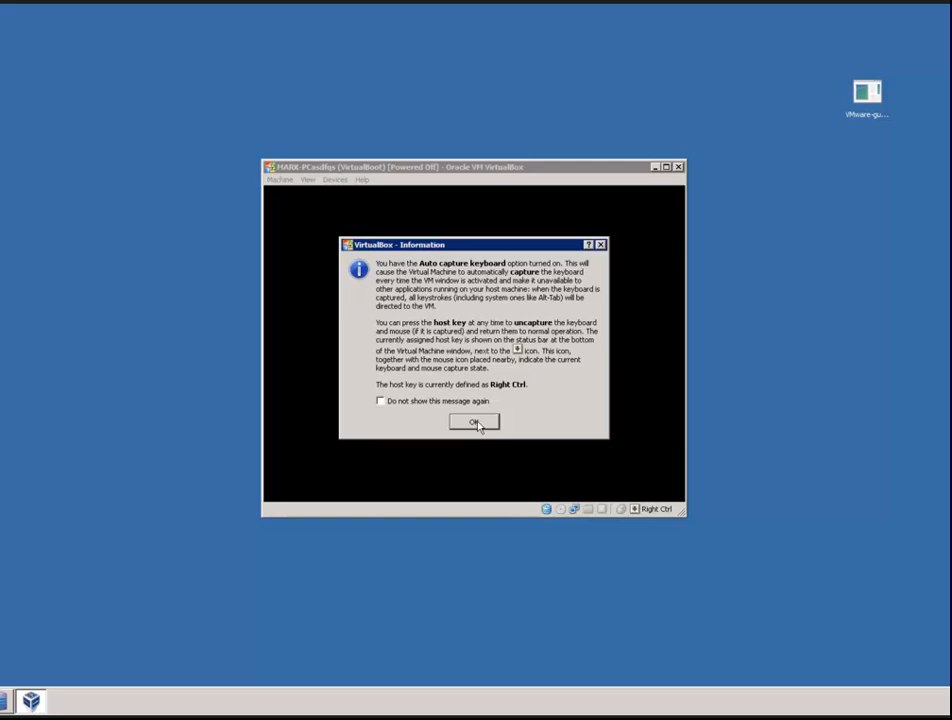
Dismiss the keyboard capture and color mode notices for the booting virtual machine and choose Start Windows Normally in Windows Error Recovery
click(474, 422)
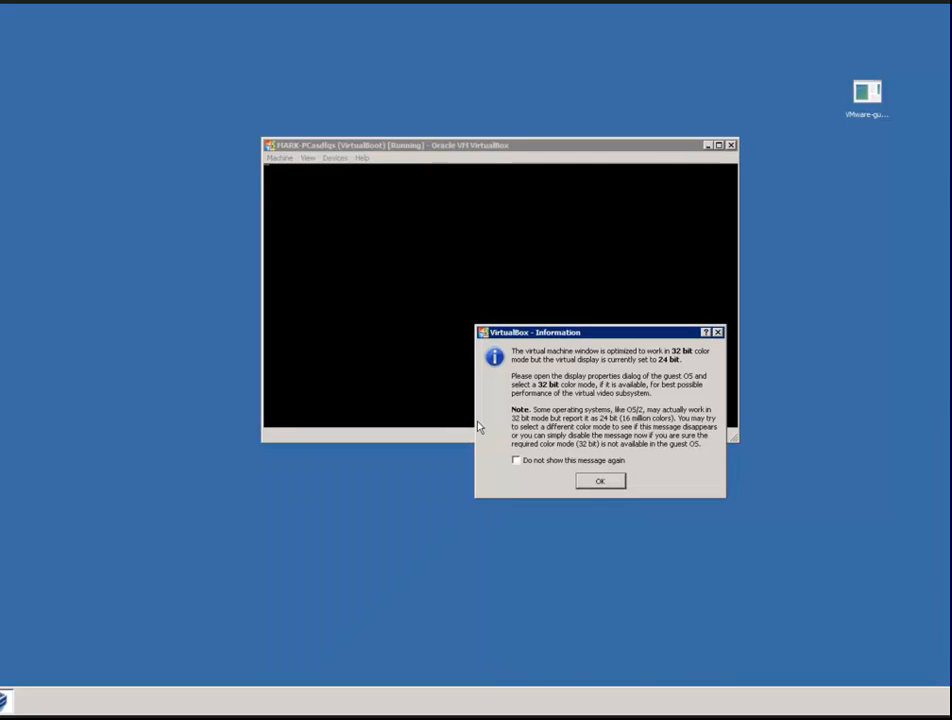
click(594, 481)
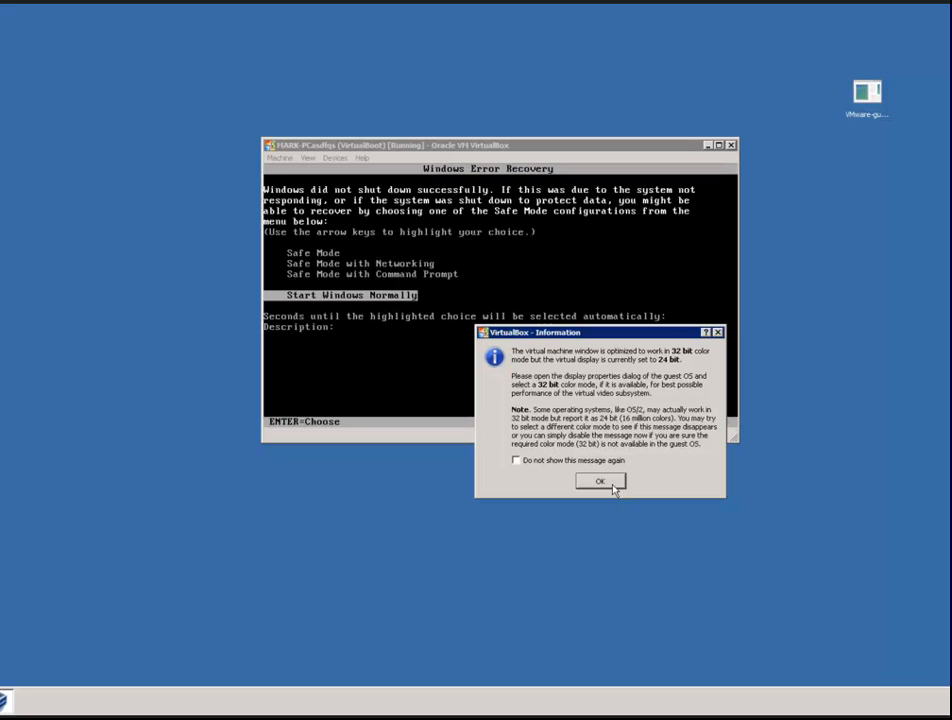
click(610, 484)
key(Return)
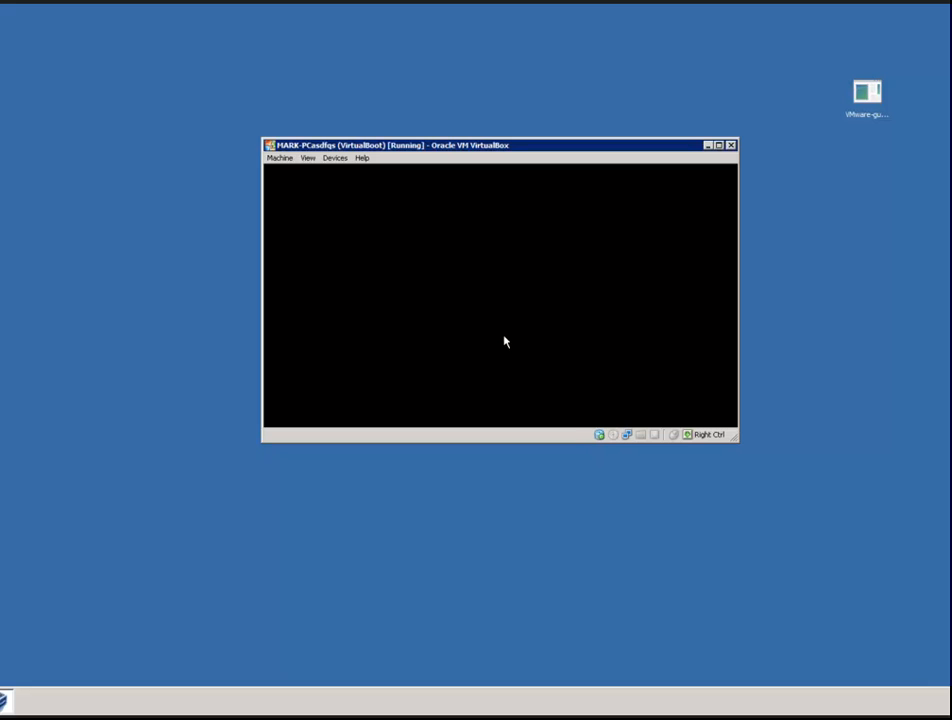
Allow the virtual machine to capture the mouse and keyboard, and dismiss the mouse pointer integration notice
click(589, 246)
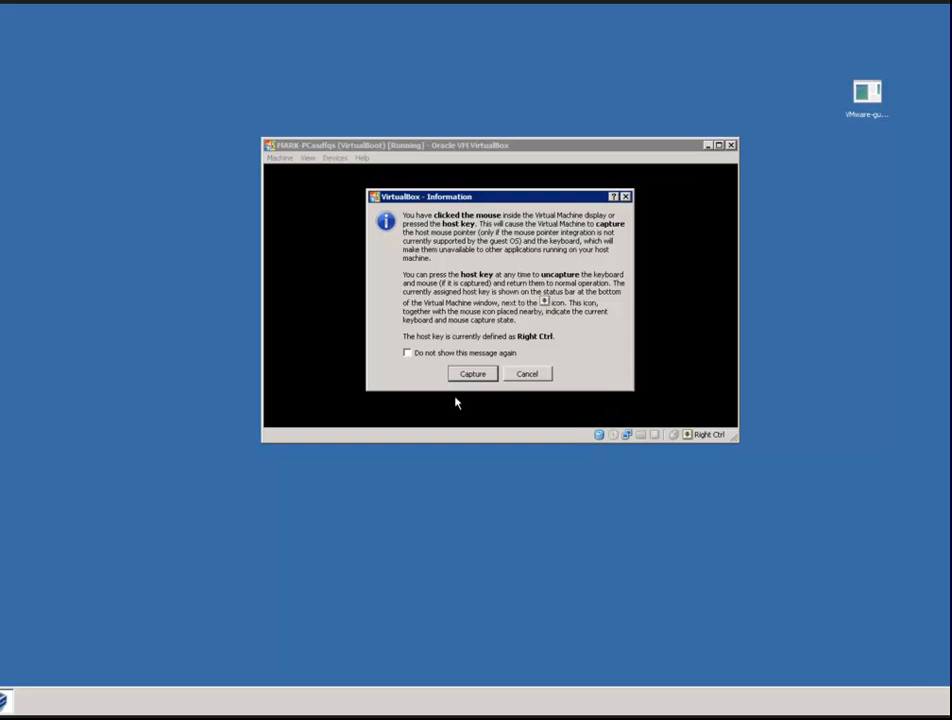
click(482, 376)
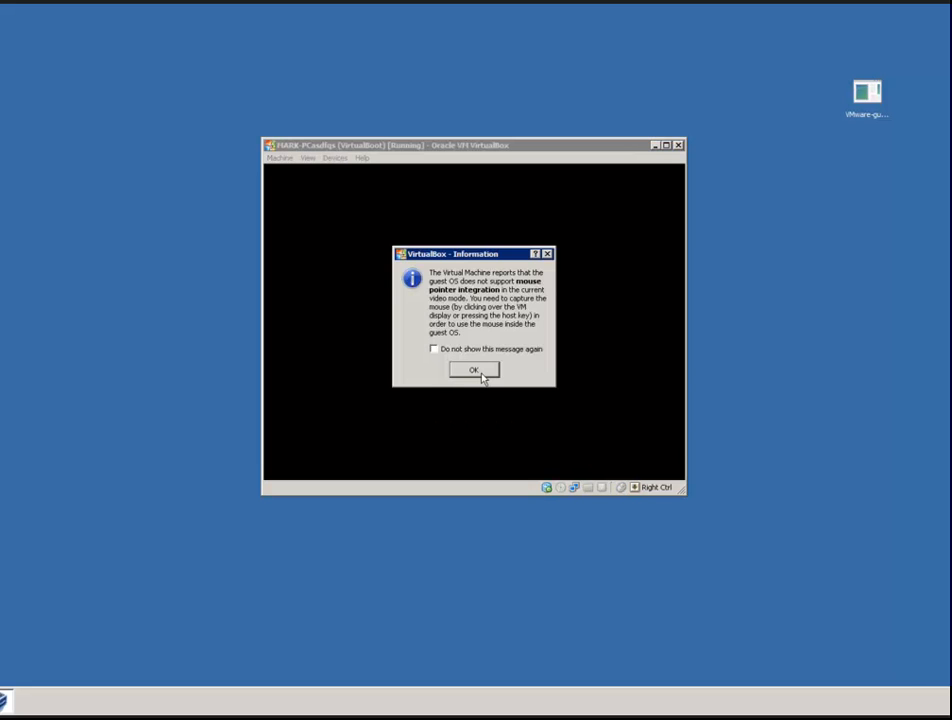
click(481, 374)
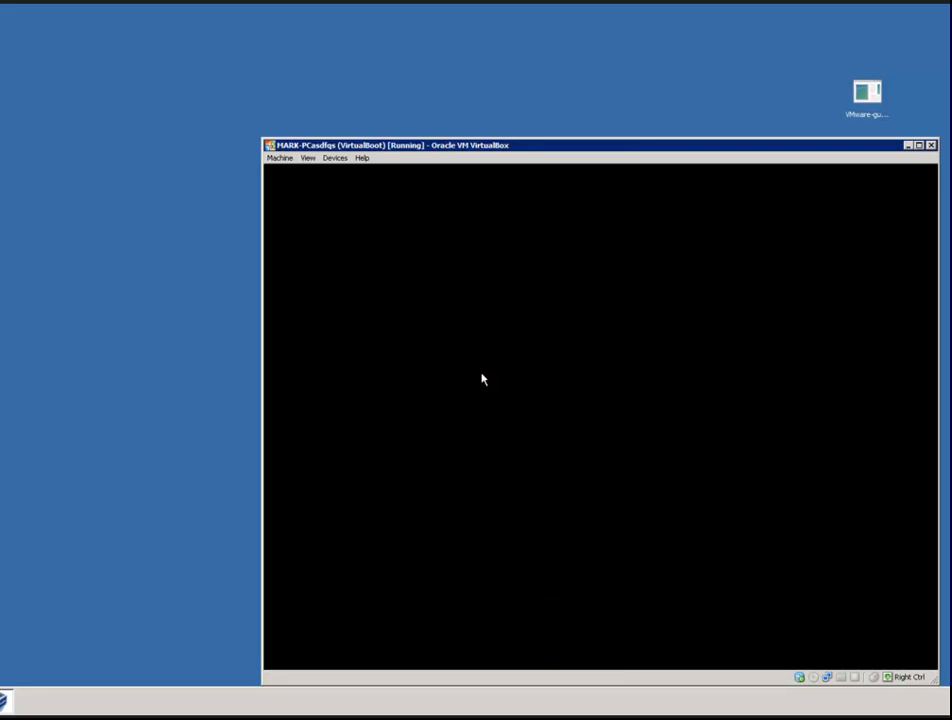
Move the running virtual machine's window up and left towards the centre of the server desktop, and take keyboard focus off it
drag(612, 147, 544, 117)
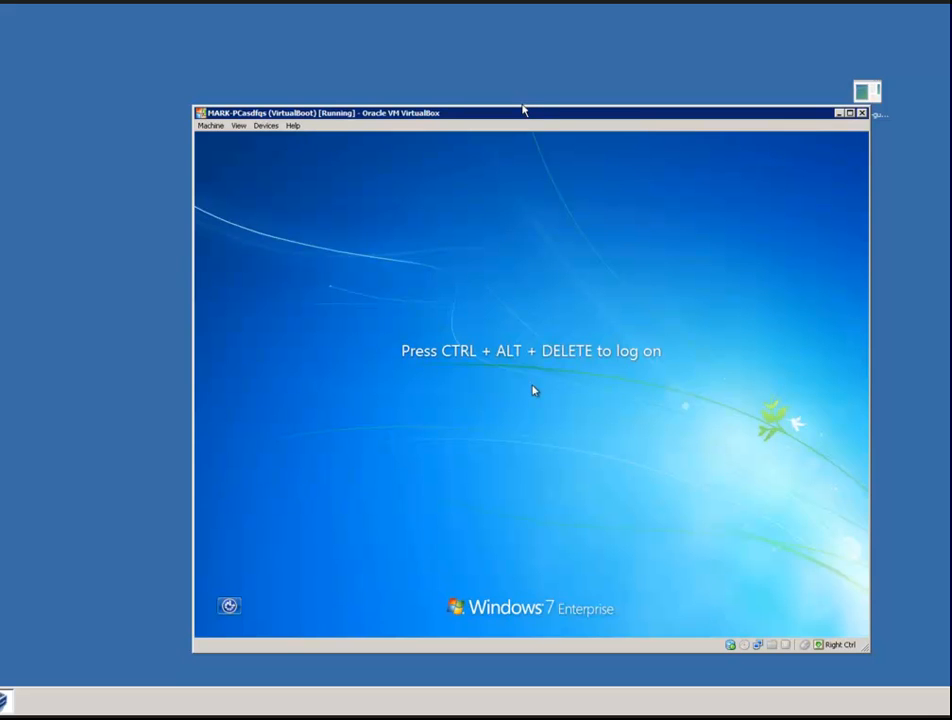
drag(524, 110, 473, 85)
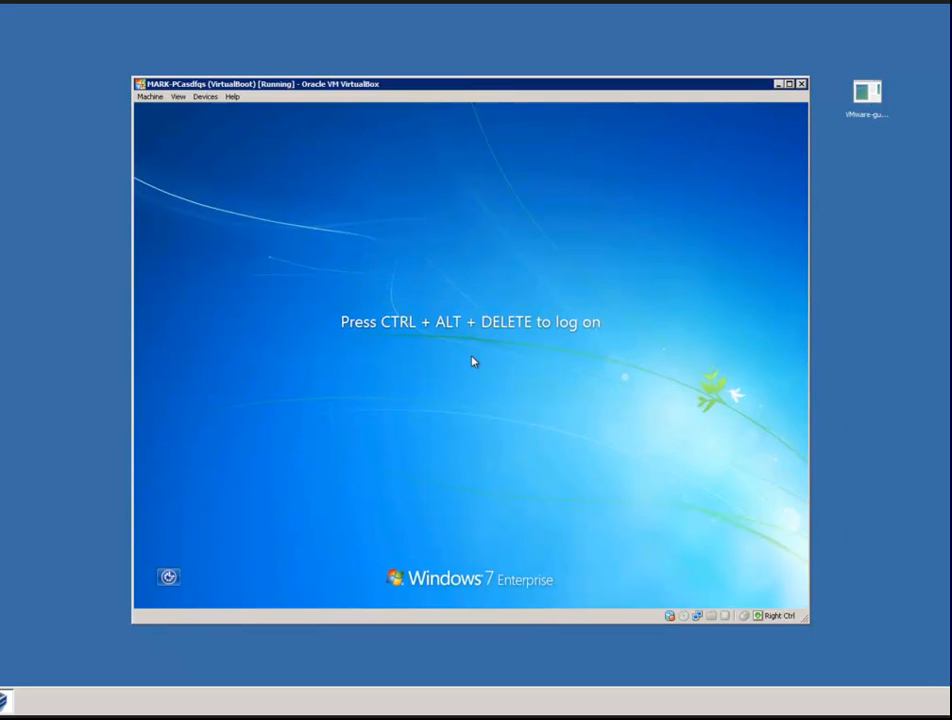
key(super)
key(super)
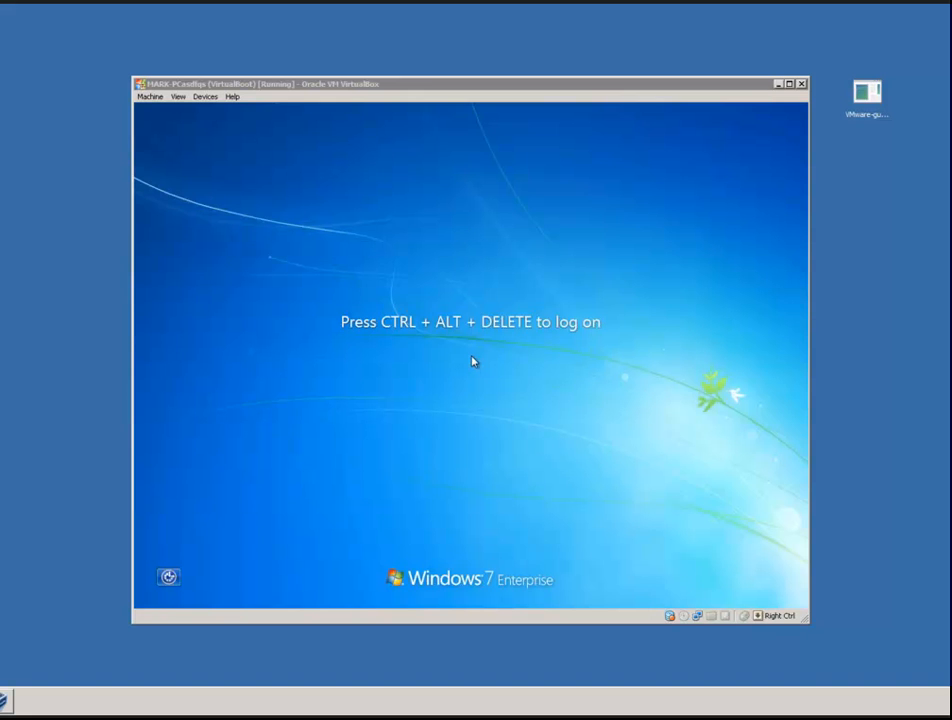